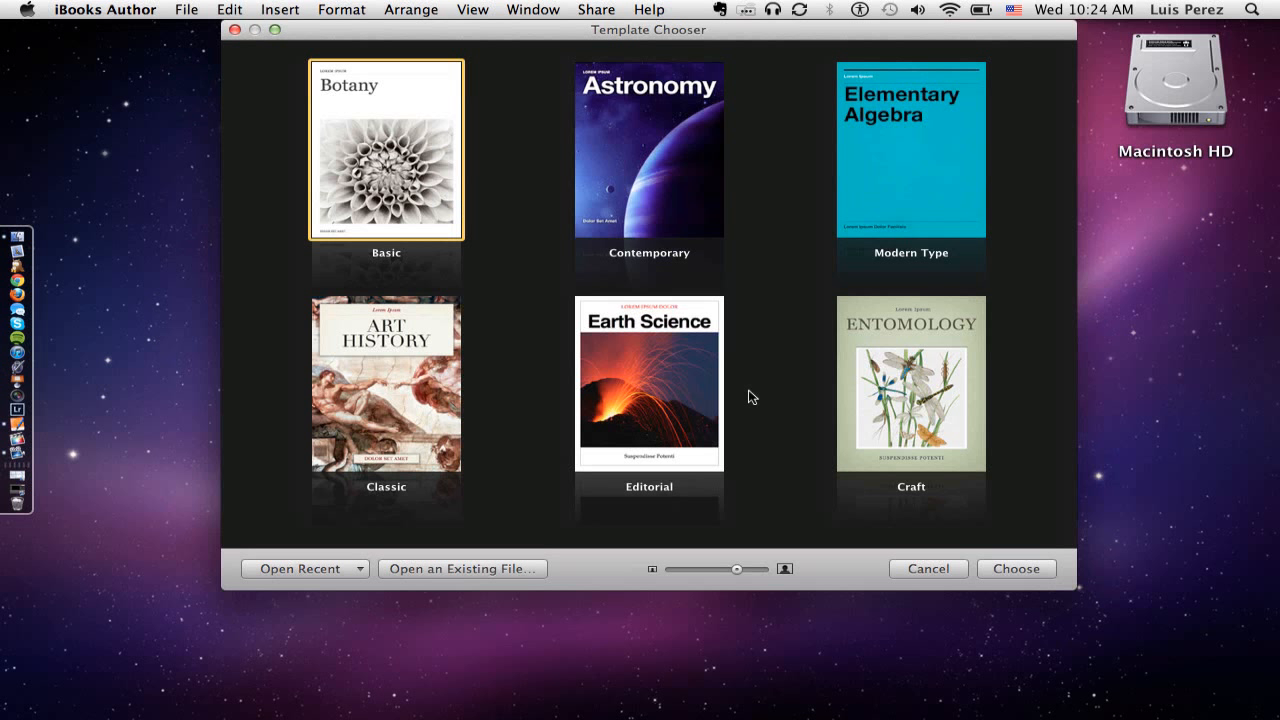
Create a new book from the Basic template and view its chapter, section and text pages.
{"action": "left_click", "coordinate": [1020, 571]}
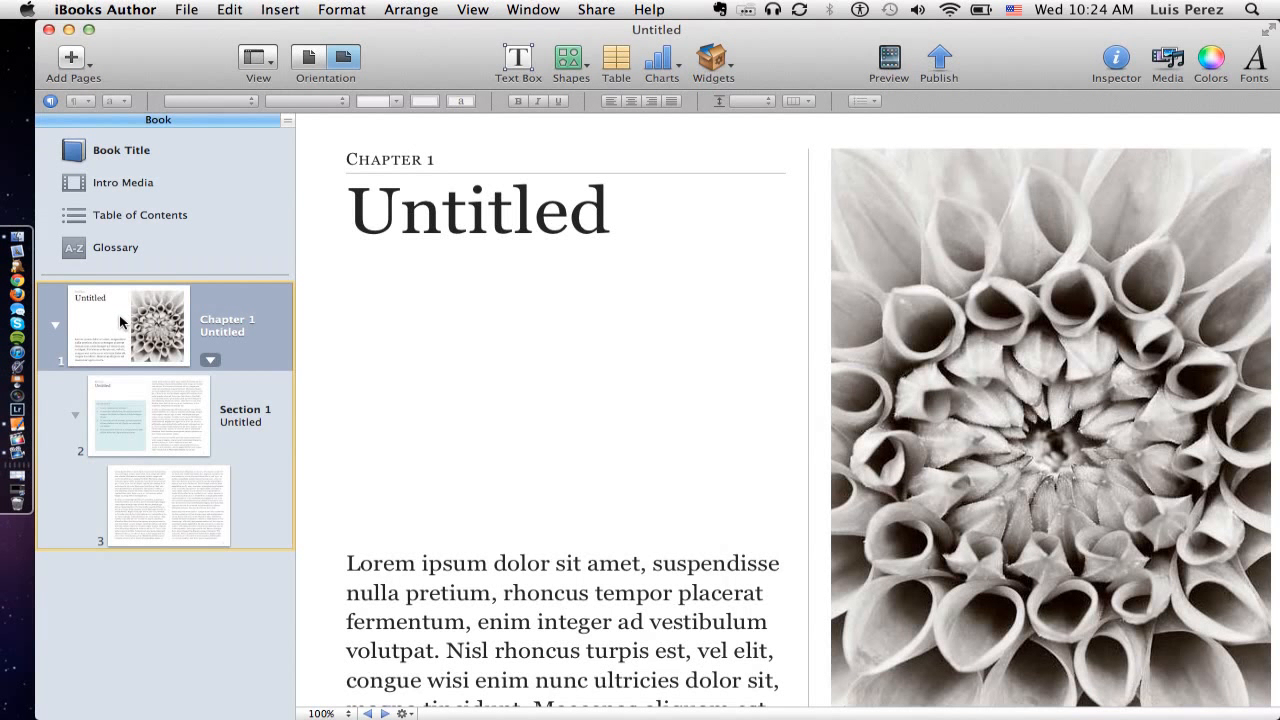
{"action": "left_click", "coordinate": [140, 413]}
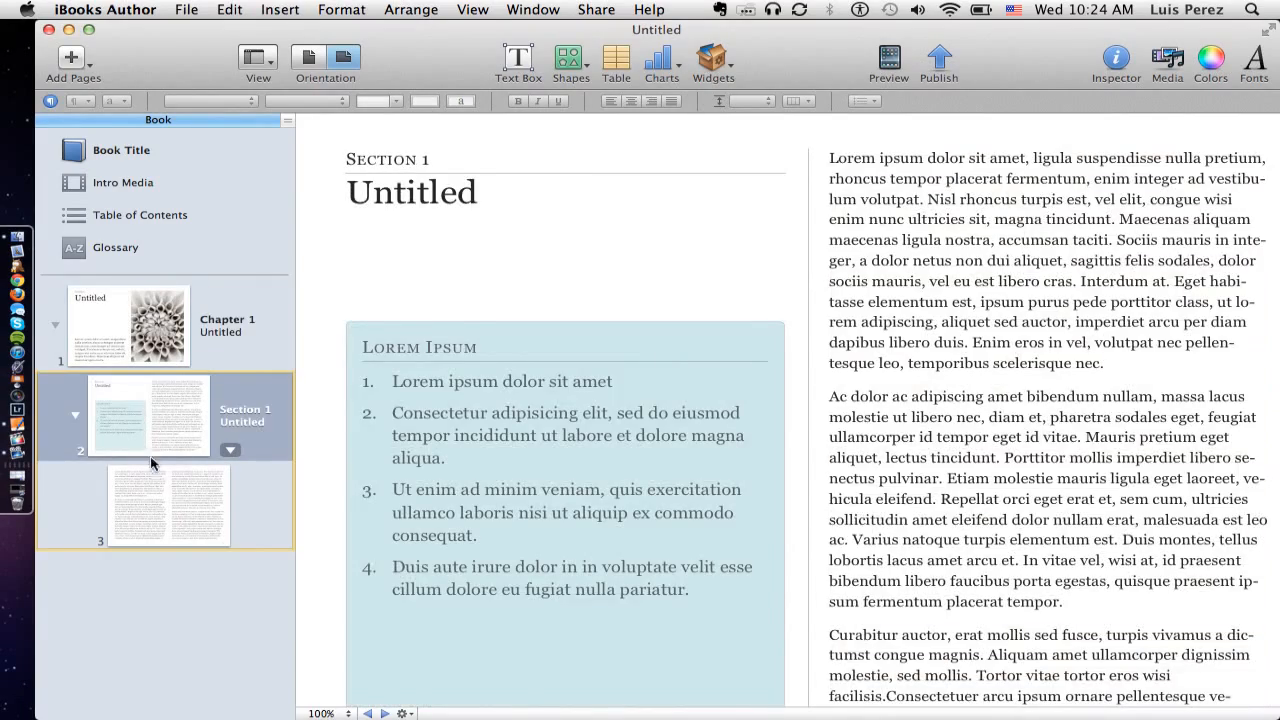
{"action": "left_click", "coordinate": [164, 491]}
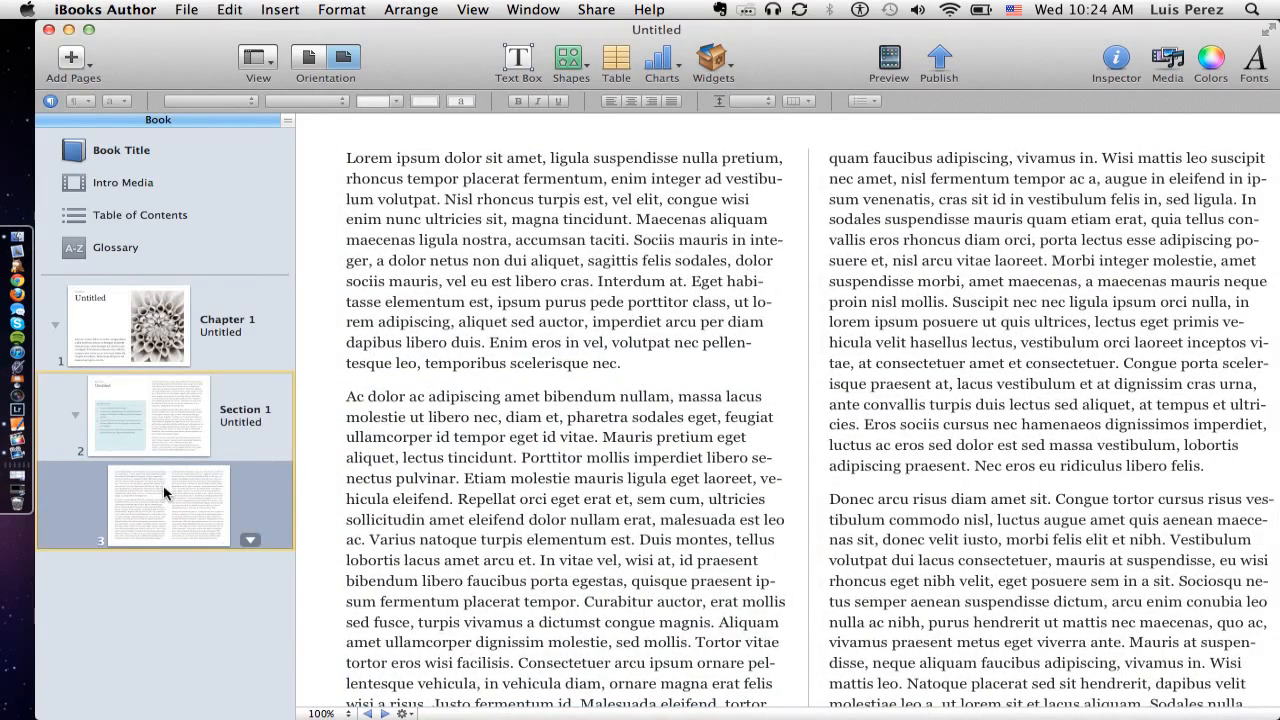
{"action": "left_click", "coordinate": [120, 318]}
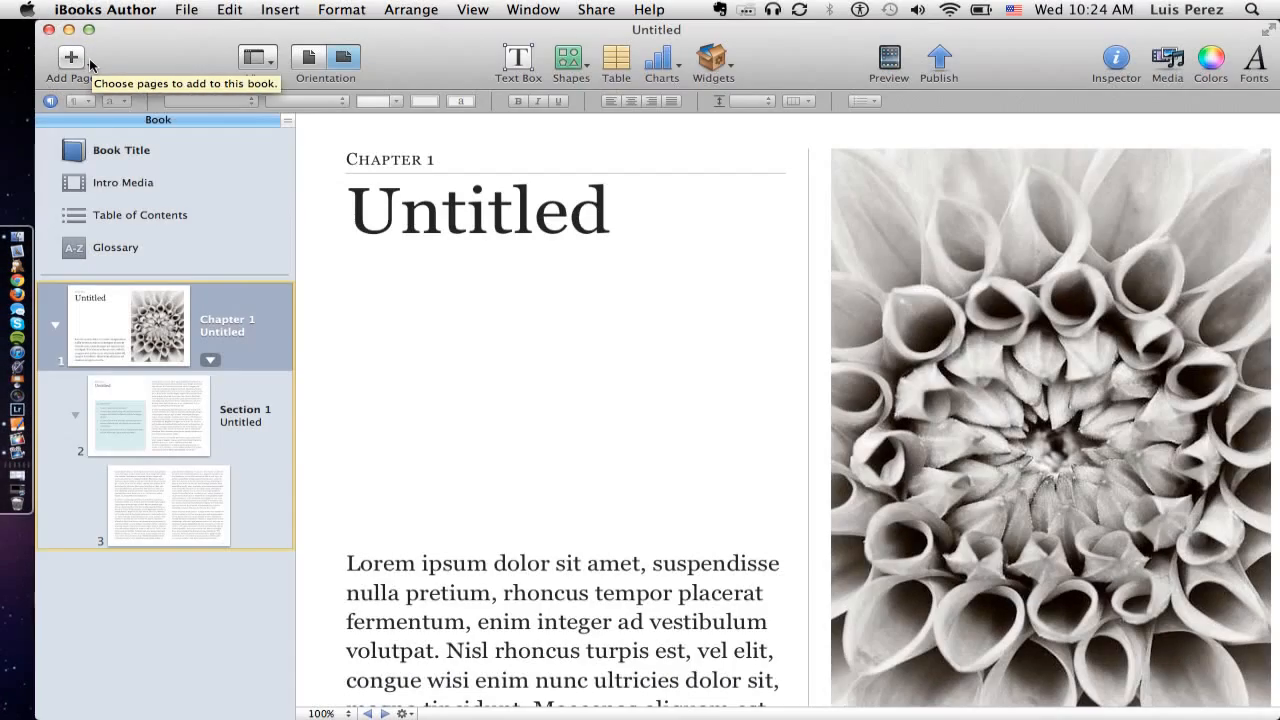
Look through the chapter, section and page layouts that can be added to the book.
{"action": "left_click", "coordinate": [89, 65]}
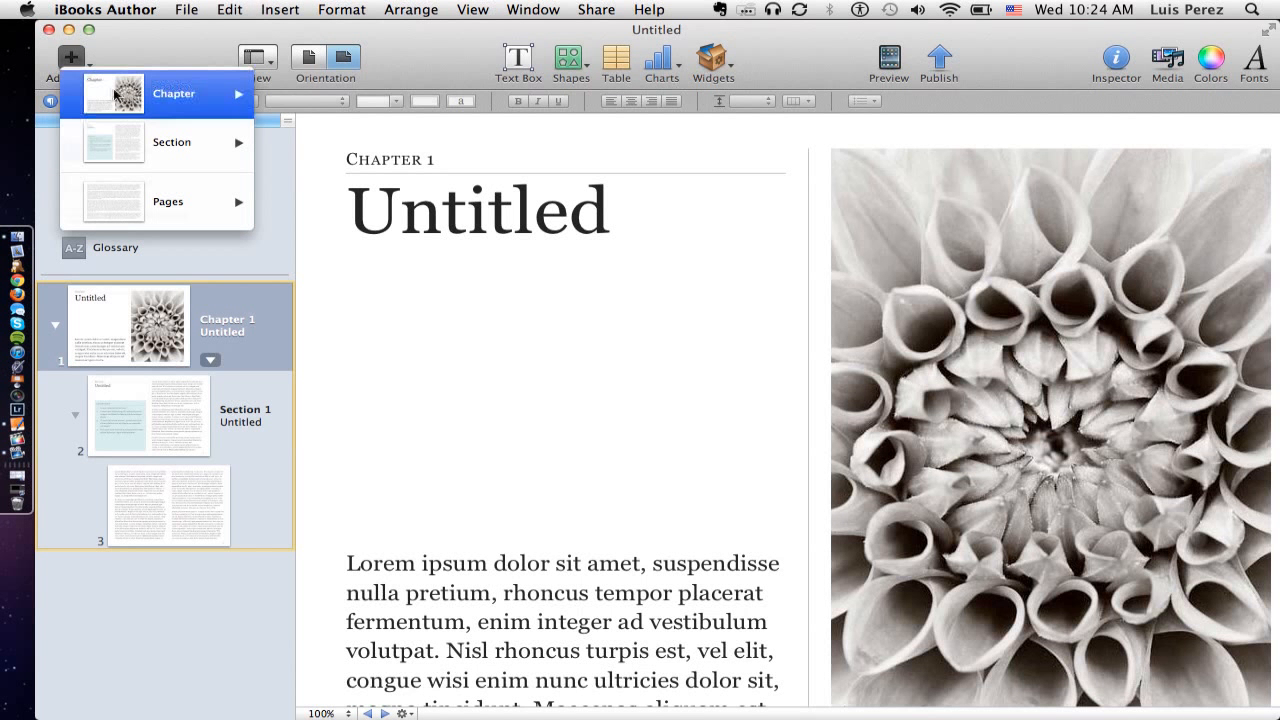
{"action": "mouse_move", "coordinate": [136, 97]}
{"action": "mouse_move", "coordinate": [140, 147]}
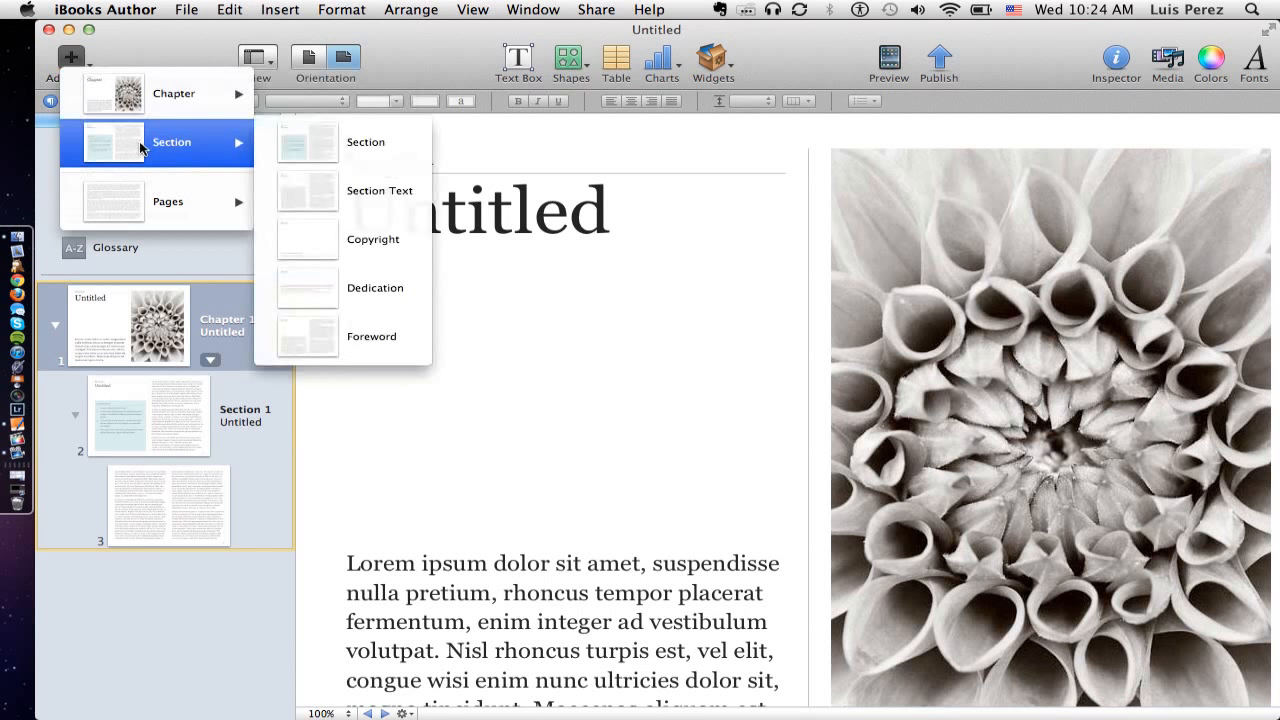
{"action": "mouse_move", "coordinate": [141, 202]}
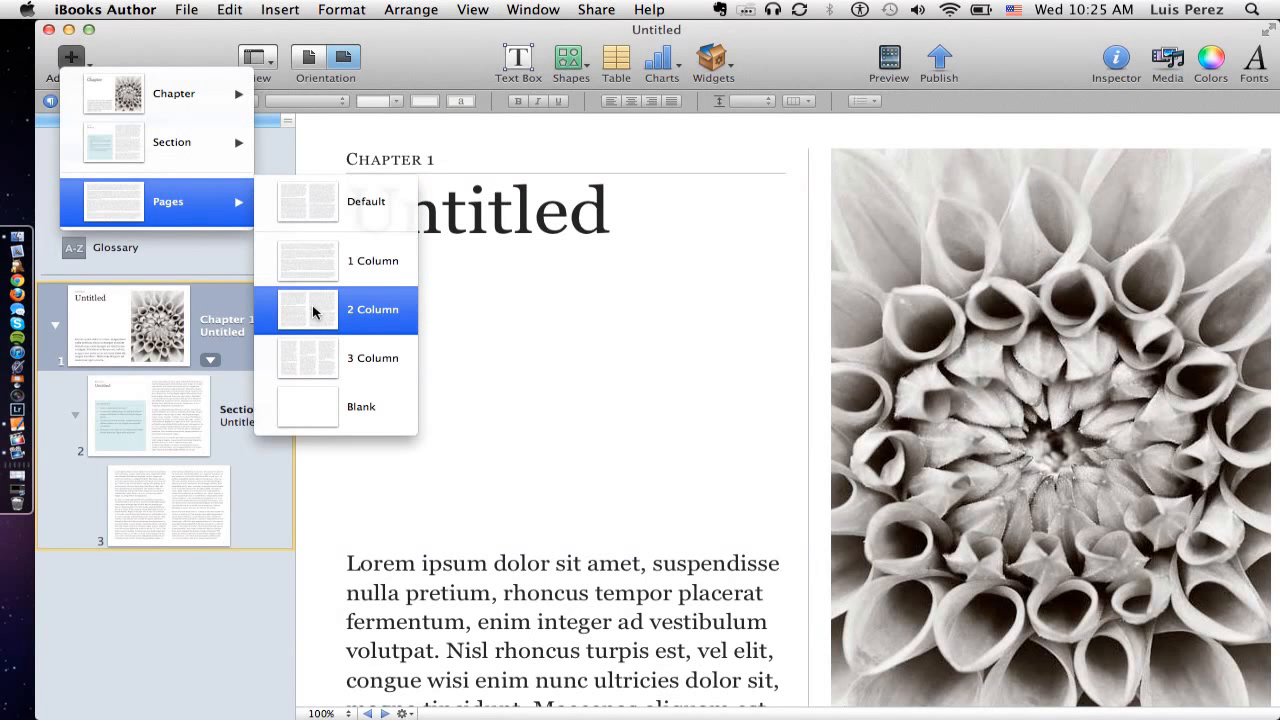
{"action": "left_click", "coordinate": [537, 323]}
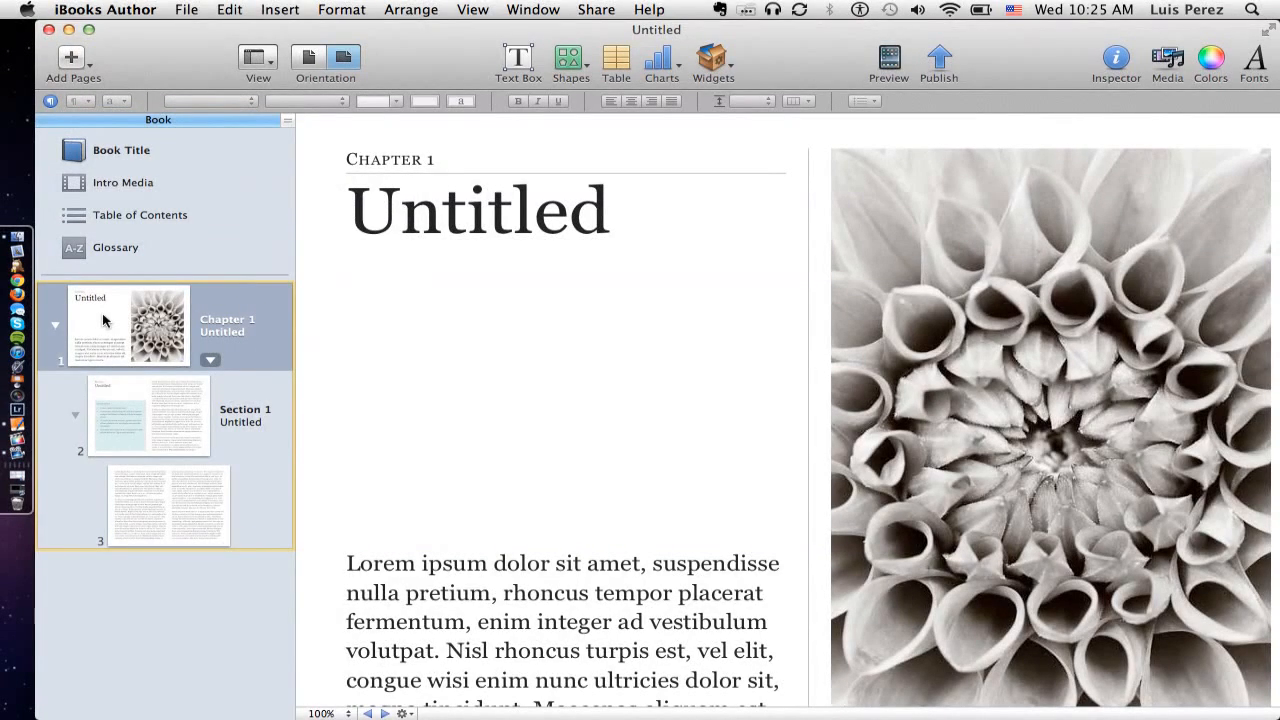
Replace the placeholder title of the list box on the Section 1 page with "Objectives".
{"action": "left_click", "coordinate": [165, 404]}
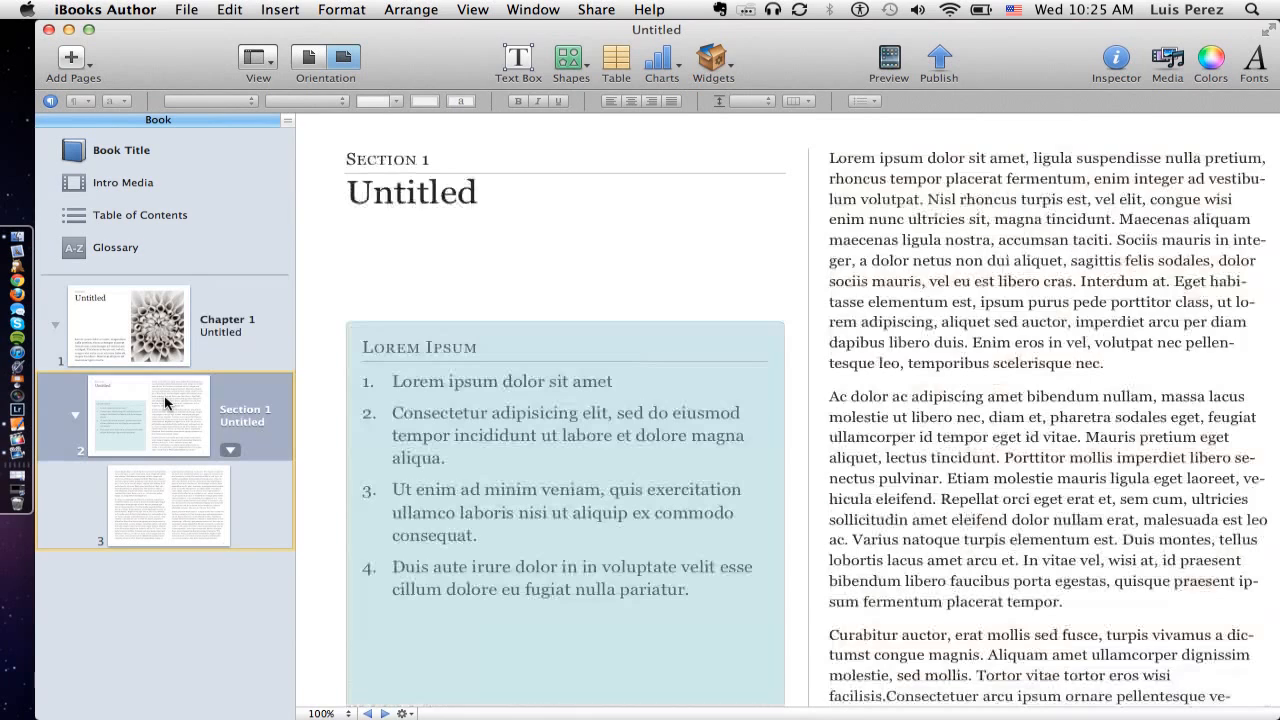
{"action": "left_click", "coordinate": [431, 339]}
{"action": "double_click", "coordinate": [431, 340]}
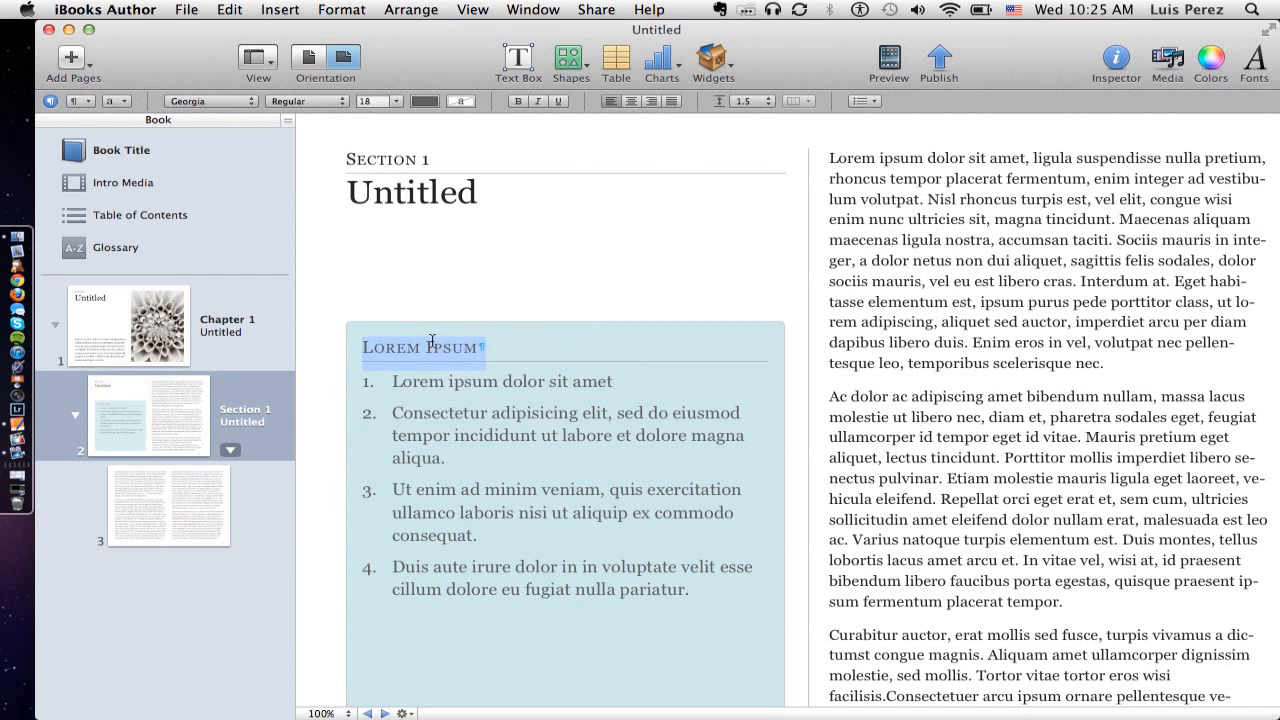
{"action": "type", "text": "Objectives"}
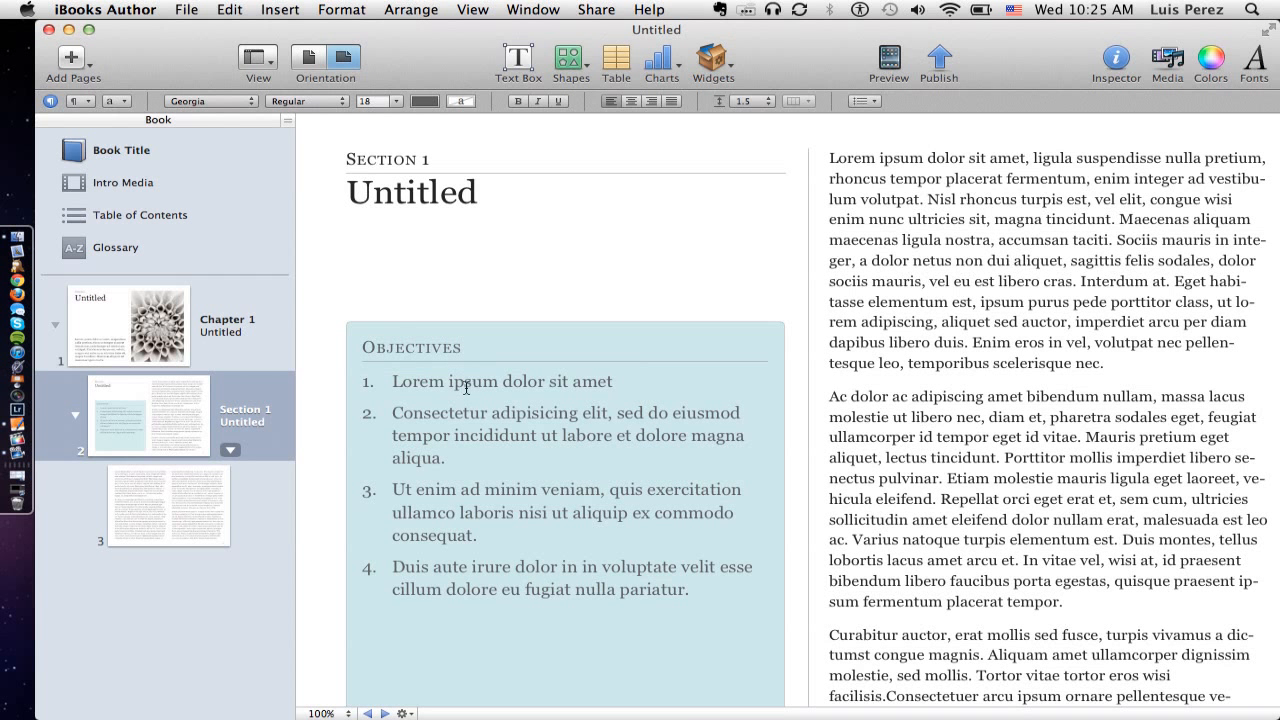
Select all the placeholder body text of Section 1 and move the book window aside to uncover the desktop files.
{"action": "left_click", "coordinate": [838, 168]}
{"action": "key", "text": "super+a"}
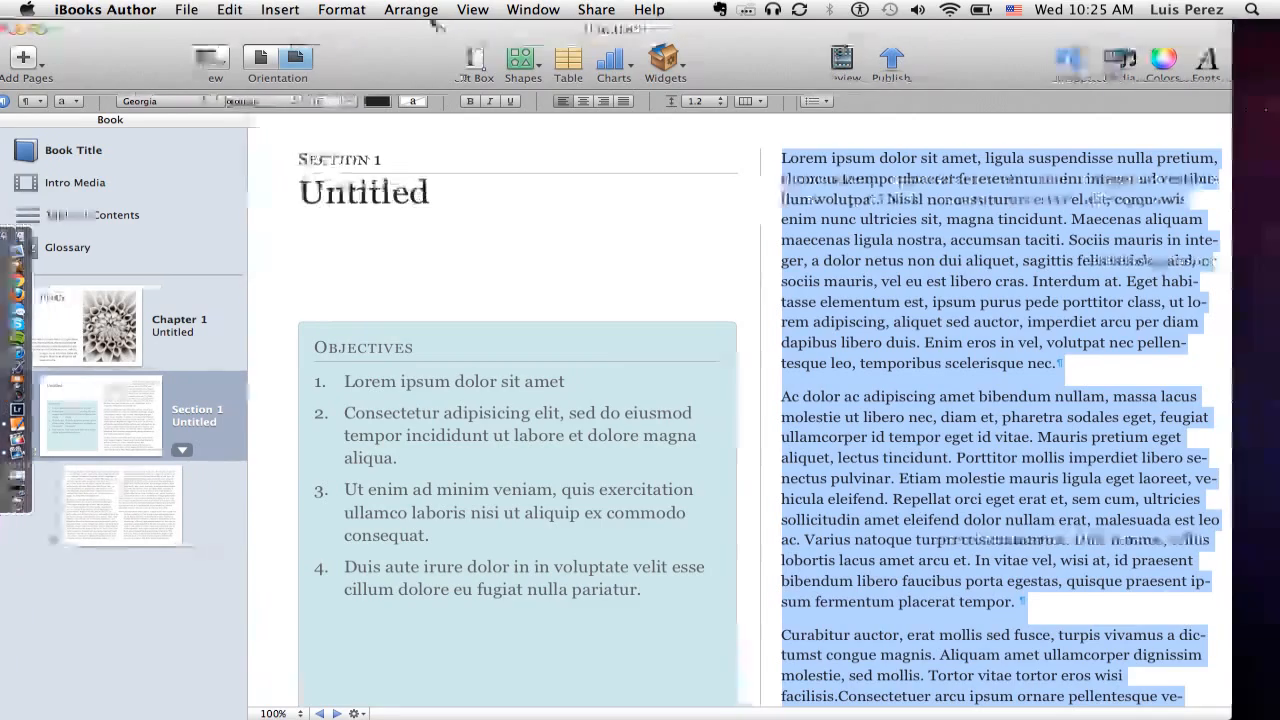
{"action": "left_click_drag", "start_coordinate": [474, 33], "coordinate": [137, 10]}
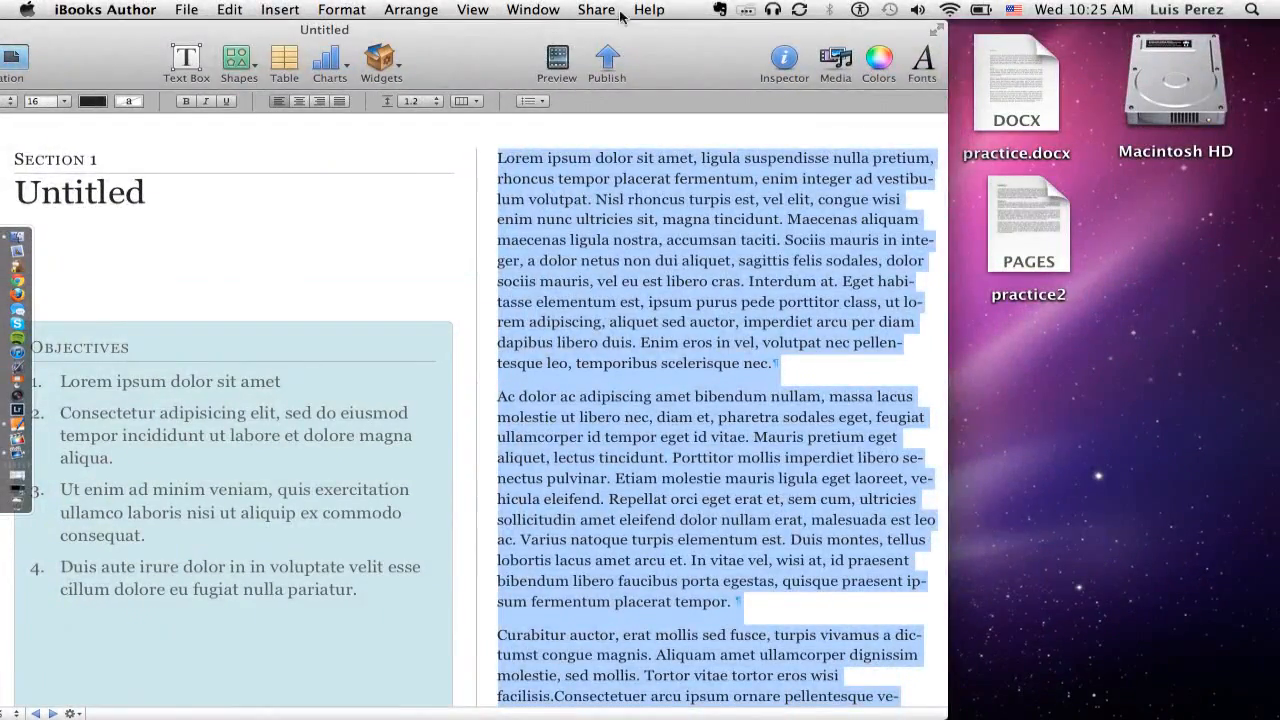
Open practice.docx from the desktop in Word and look over its headings and text.
{"action": "mouse_move", "coordinate": [1020, 75]}
{"action": "double_click", "coordinate": [1013, 79]}
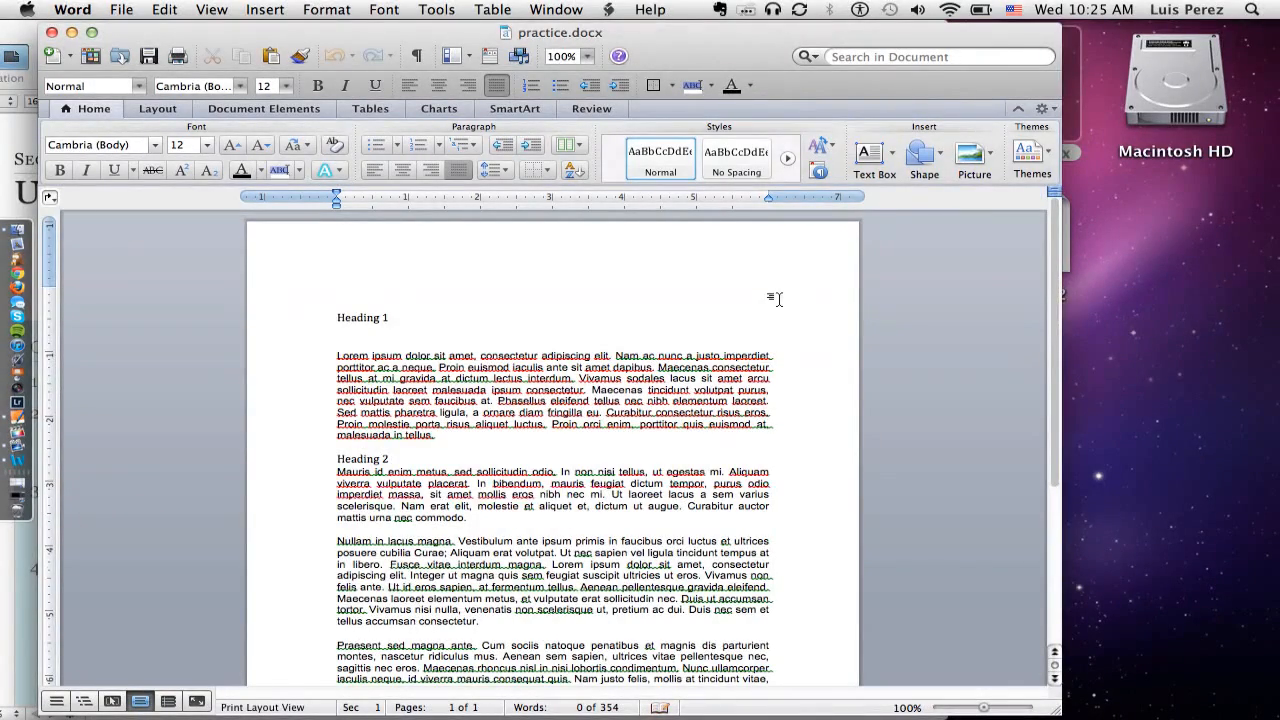
{"action": "scroll", "coordinate": [778, 297], "scroll_direction": "down", "scroll_amount": 3}
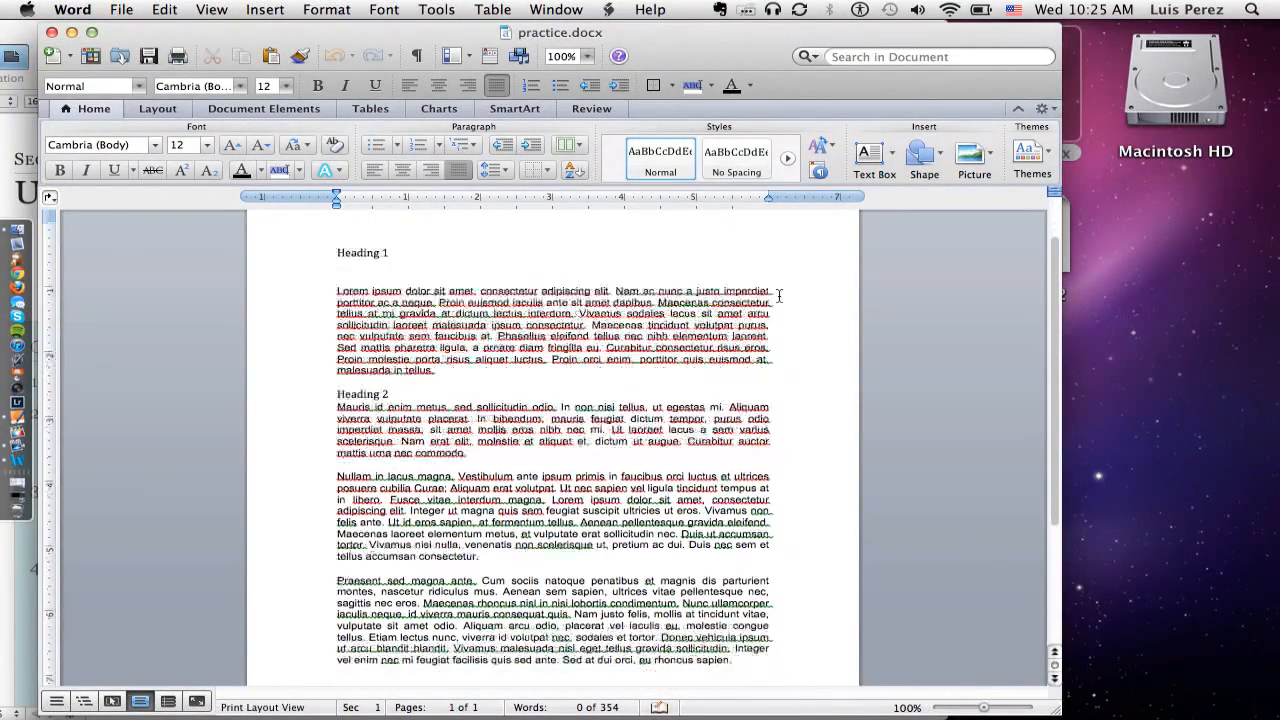
{"action": "scroll", "coordinate": [778, 297], "scroll_direction": "down", "scroll_amount": 1}
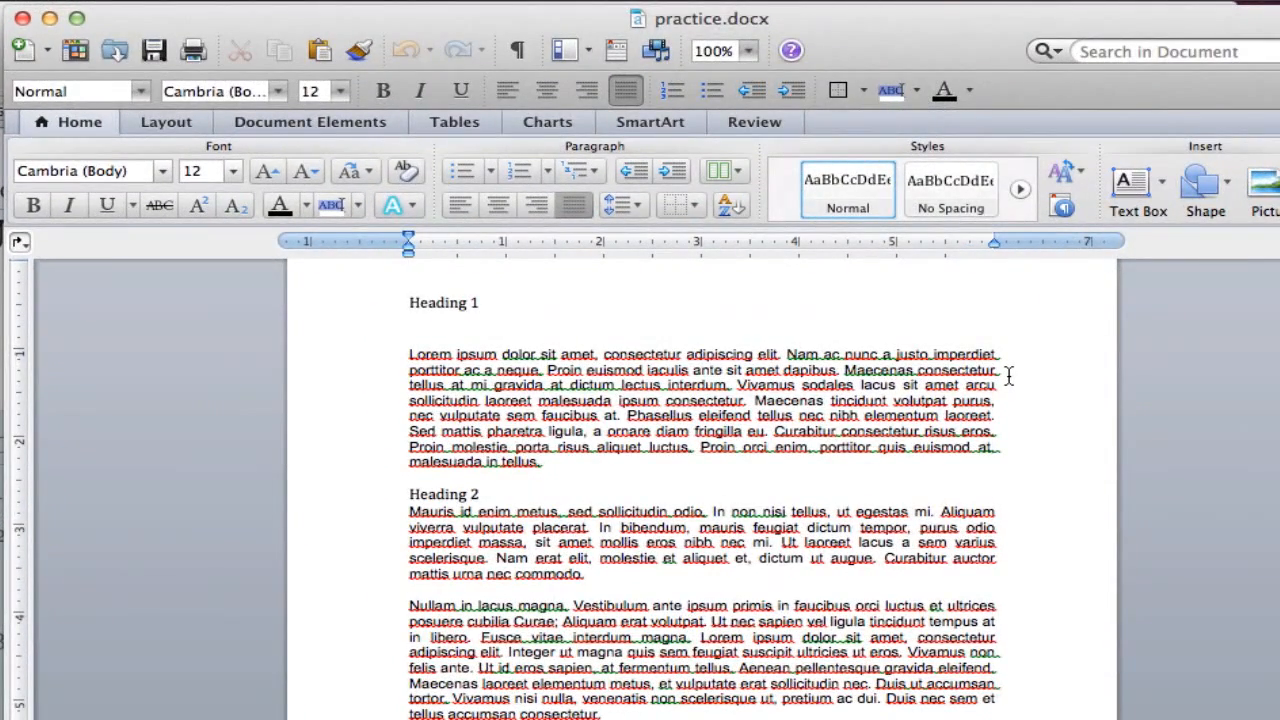
{"action": "scroll", "coordinate": [1008, 375], "scroll_direction": "up", "scroll_amount": 3}
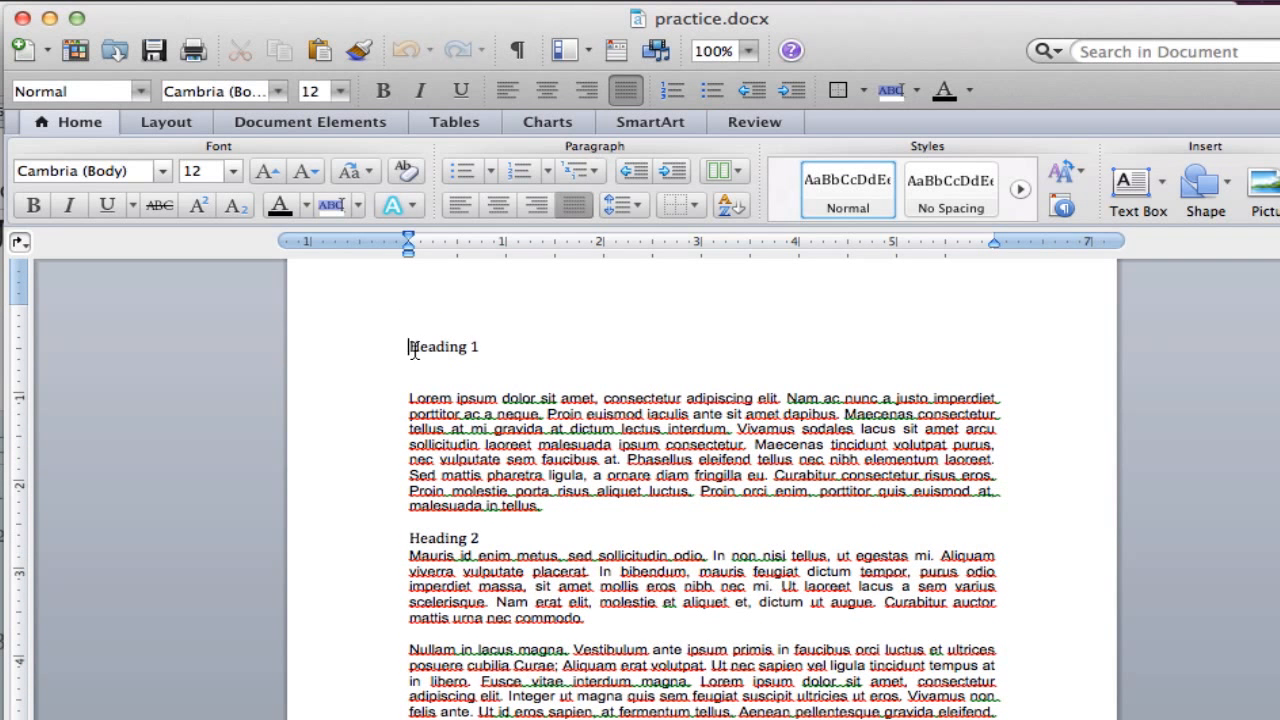
Apply the Heading 1 style to the "Heading 1" line at the start of practice.docx.
{"action": "left_click_drag", "start_coordinate": [413, 350], "coordinate": [481, 348]}
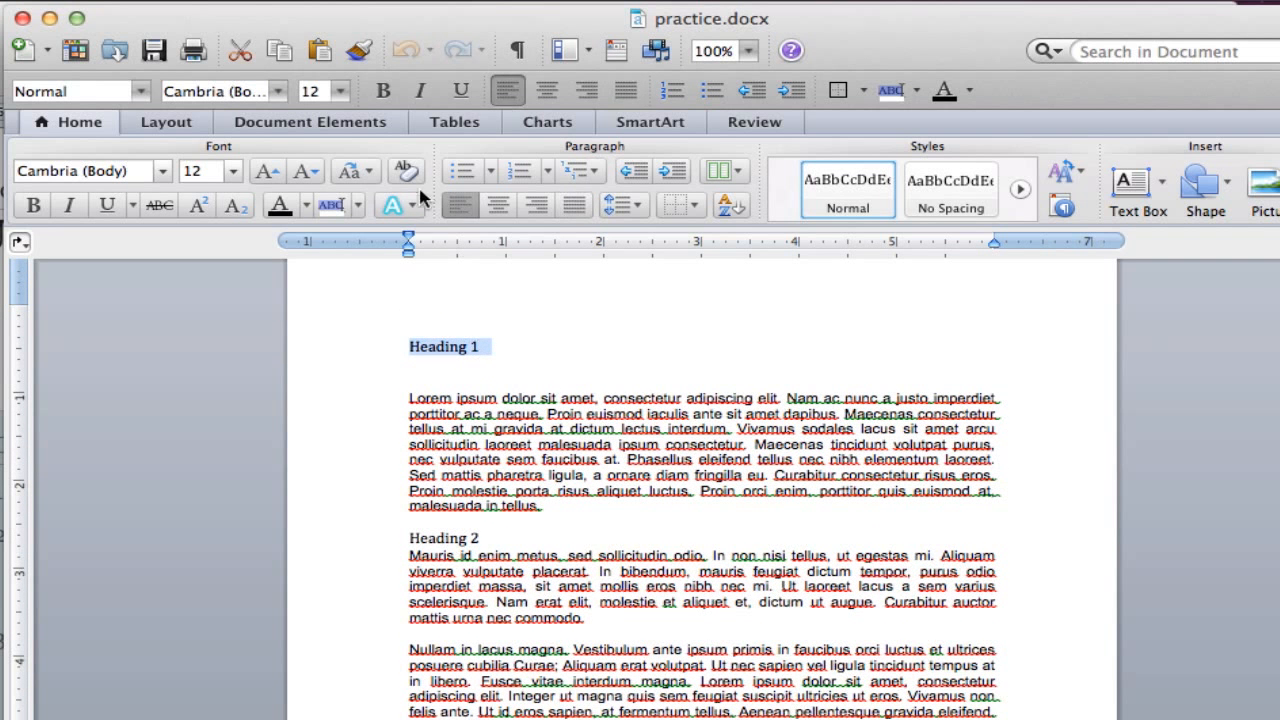
{"action": "left_click", "coordinate": [233, 177]}
{"action": "left_click", "coordinate": [233, 177]}
{"action": "mouse_move", "coordinate": [871, 190]}
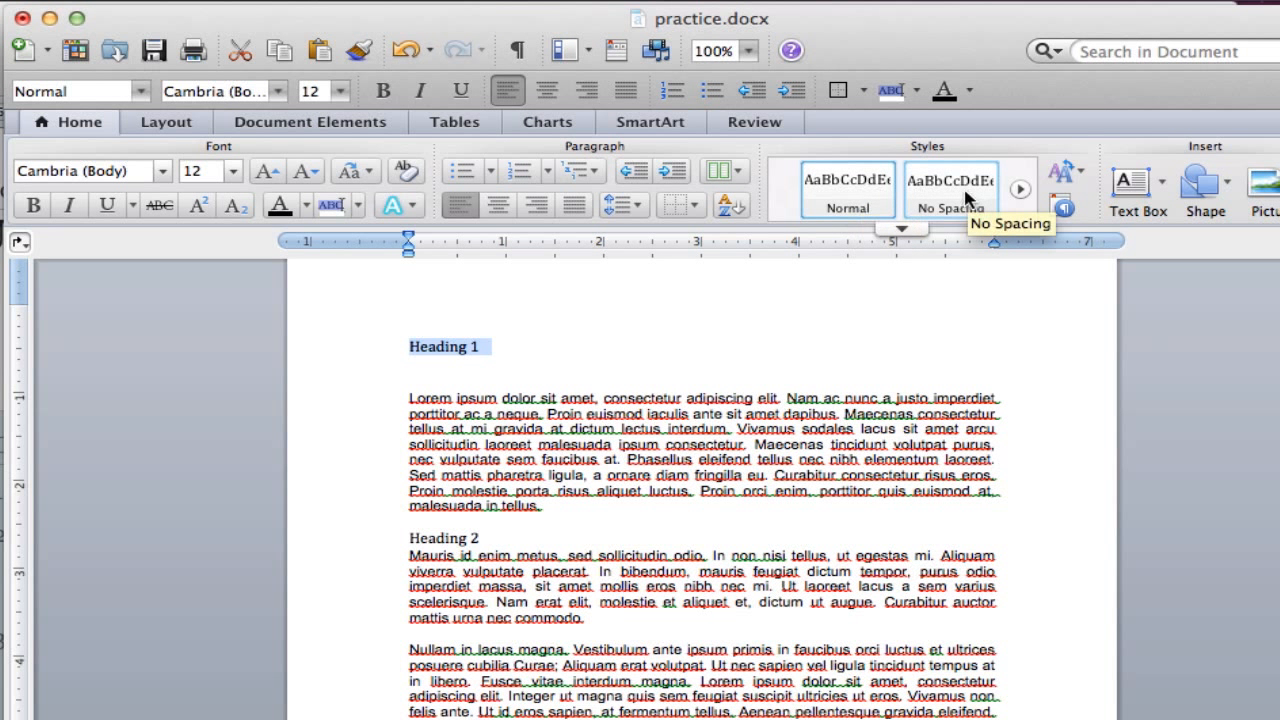
{"action": "left_click", "coordinate": [1020, 189]}
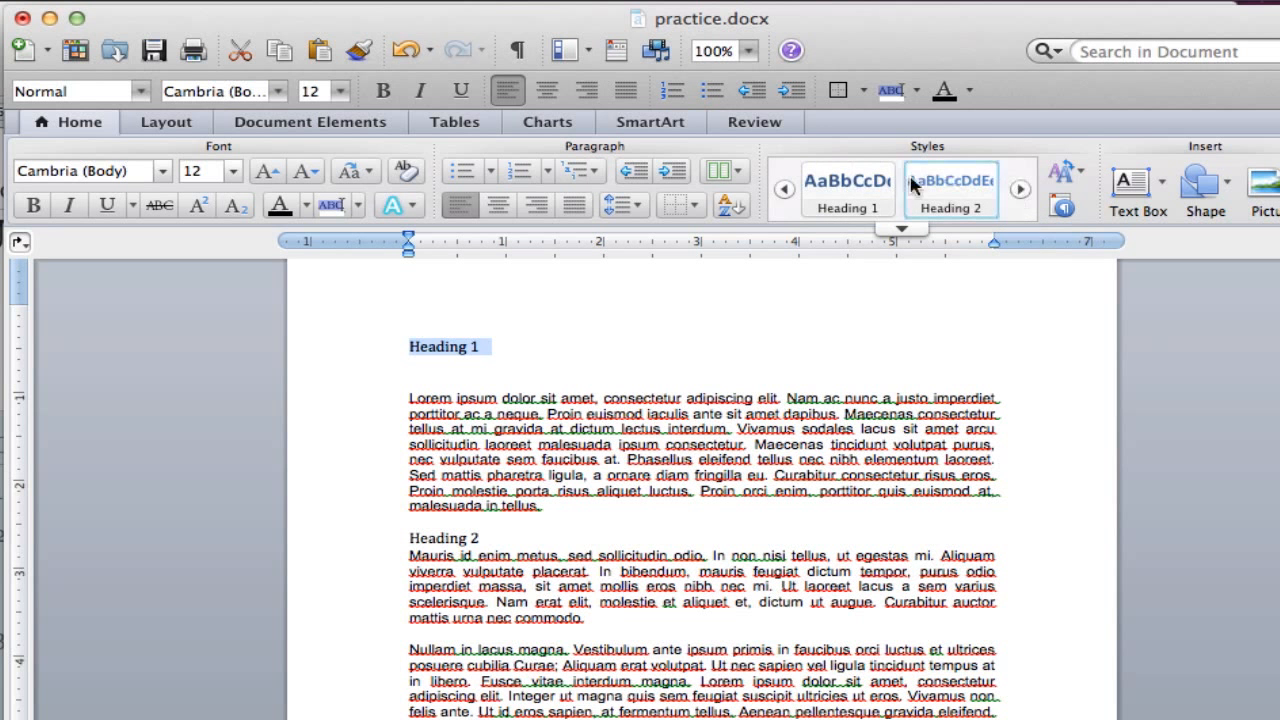
{"action": "left_click", "coordinate": [840, 192]}
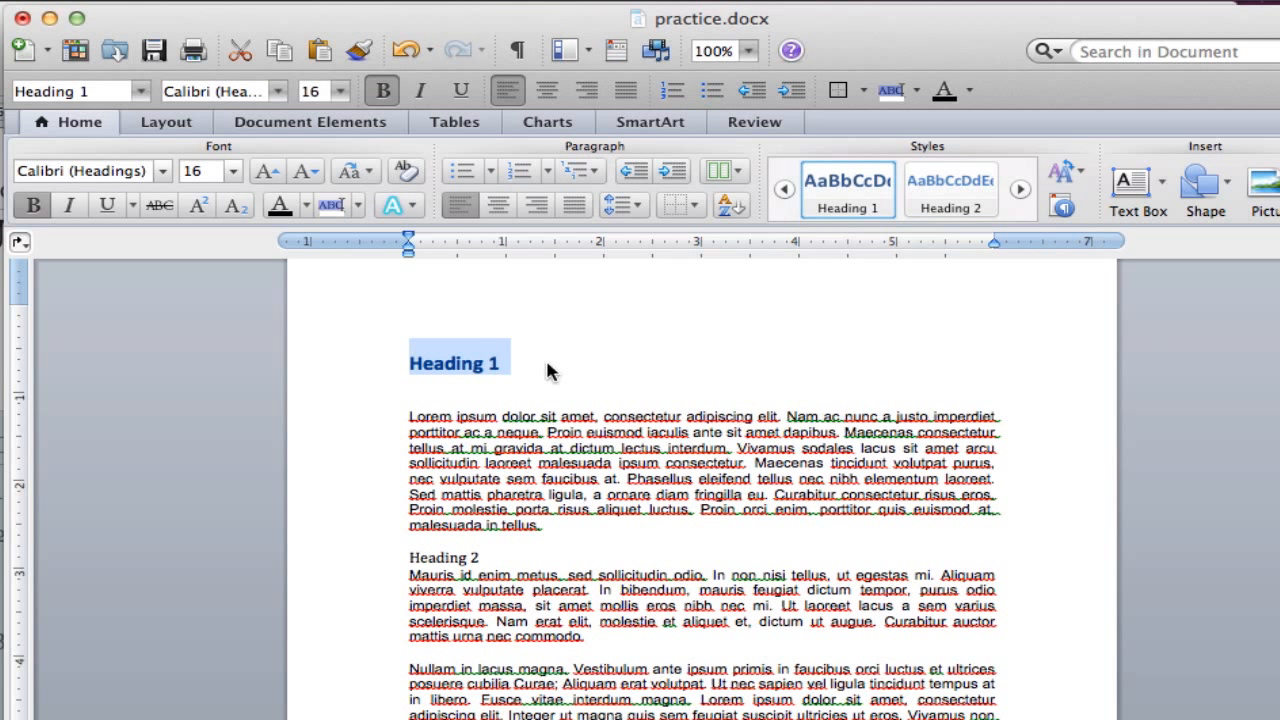
Apply the Heading 2 style to the "Heading 2" line, and close practice.docx with its changes saved.
{"action": "scroll", "coordinate": [571, 371], "scroll_direction": "down", "scroll_amount": 3}
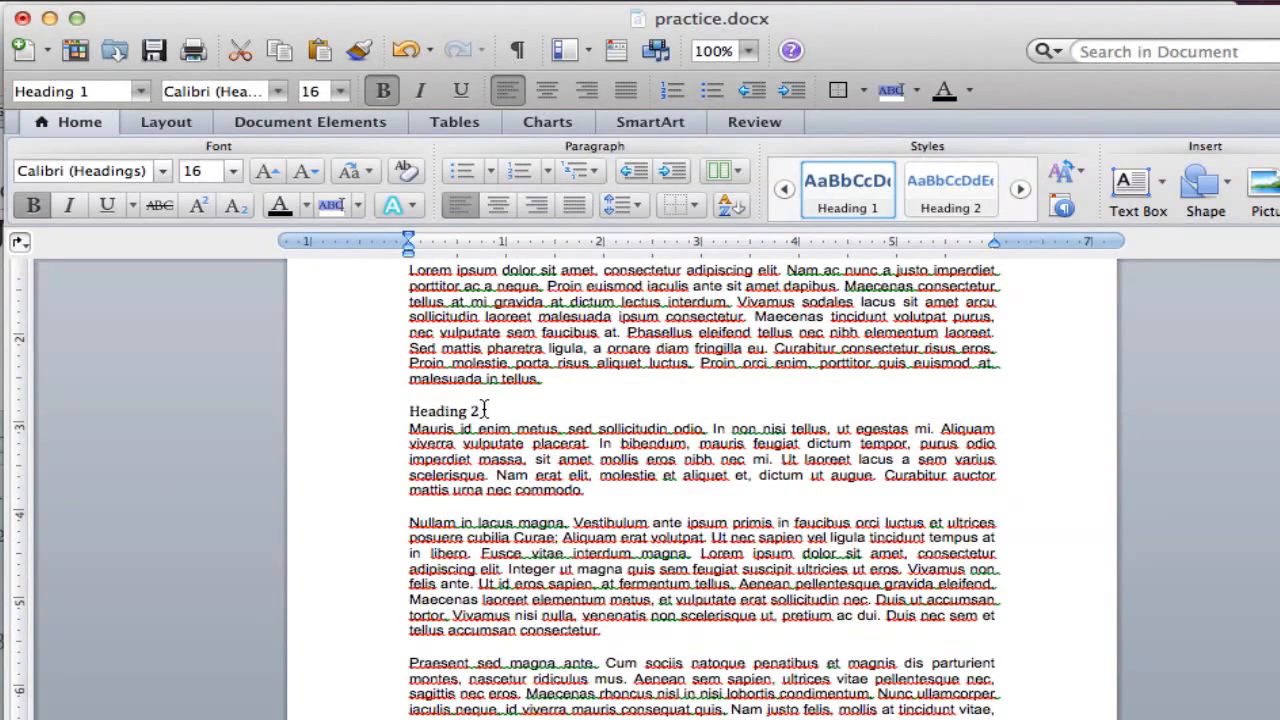
{"action": "left_click_drag", "start_coordinate": [482, 410], "coordinate": [407, 411]}
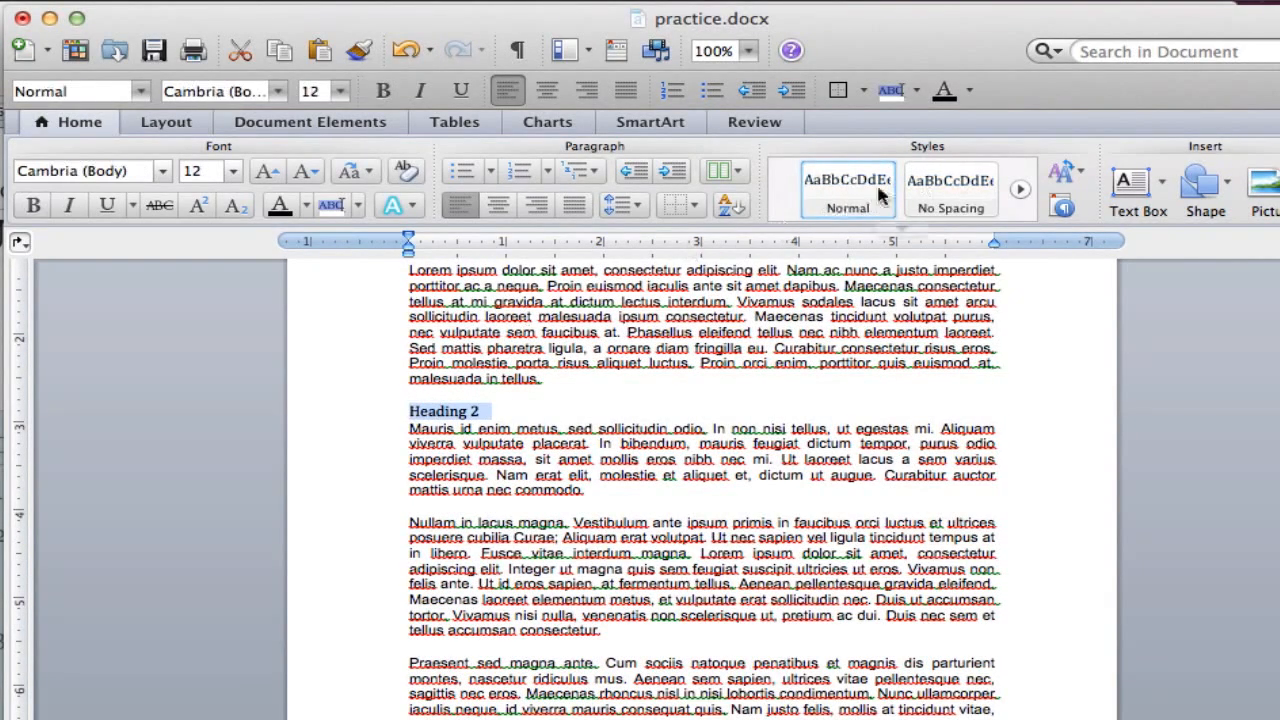
{"action": "left_click", "coordinate": [1017, 191]}
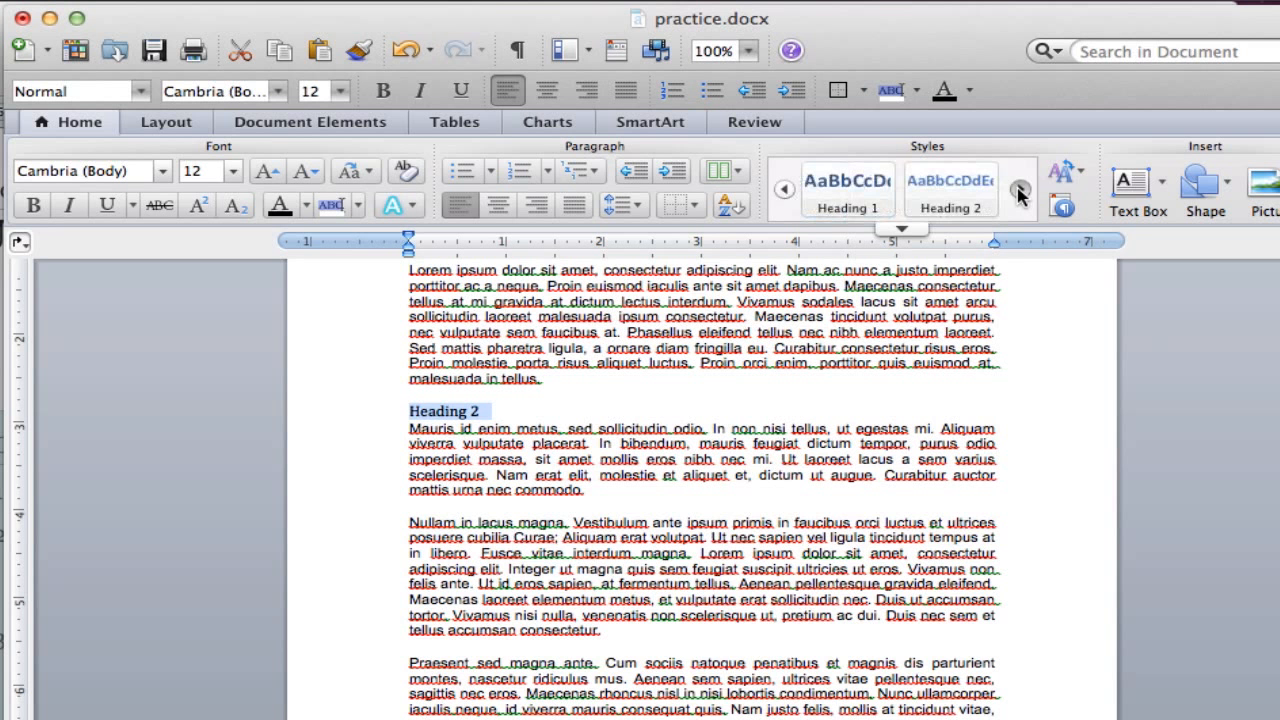
{"action": "left_click", "coordinate": [948, 200]}
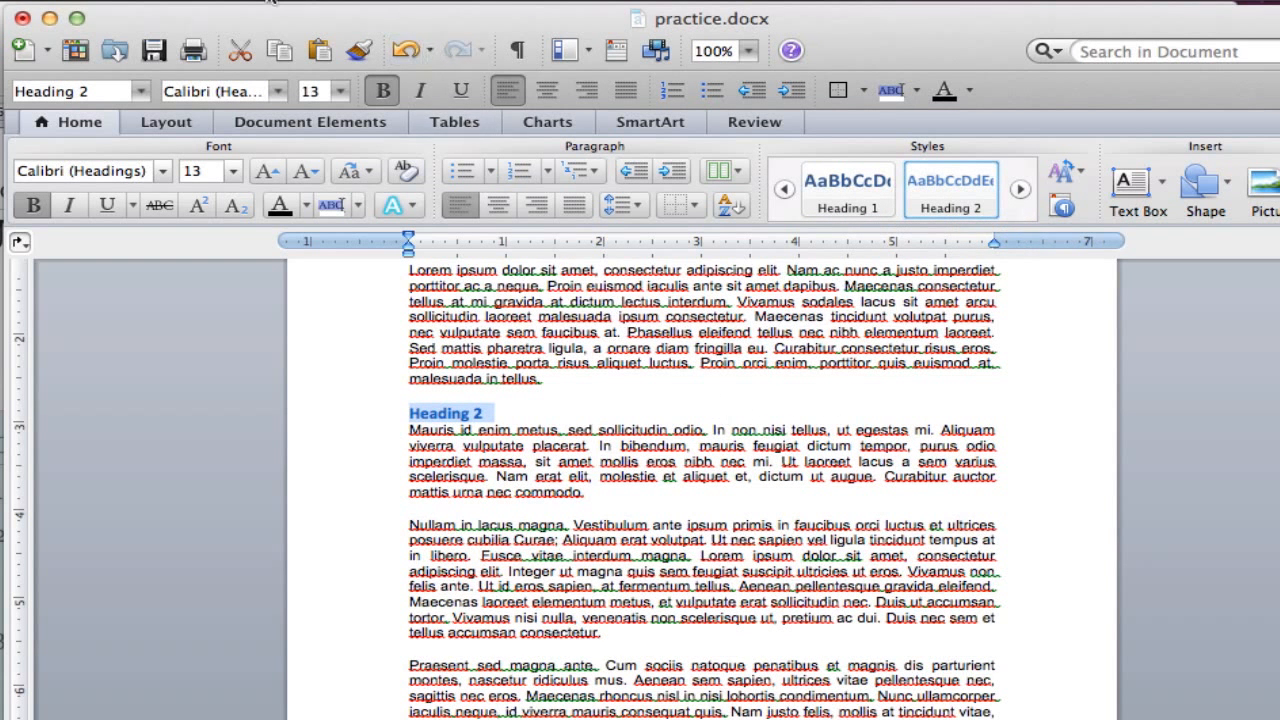
{"action": "left_click", "coordinate": [22, 20]}
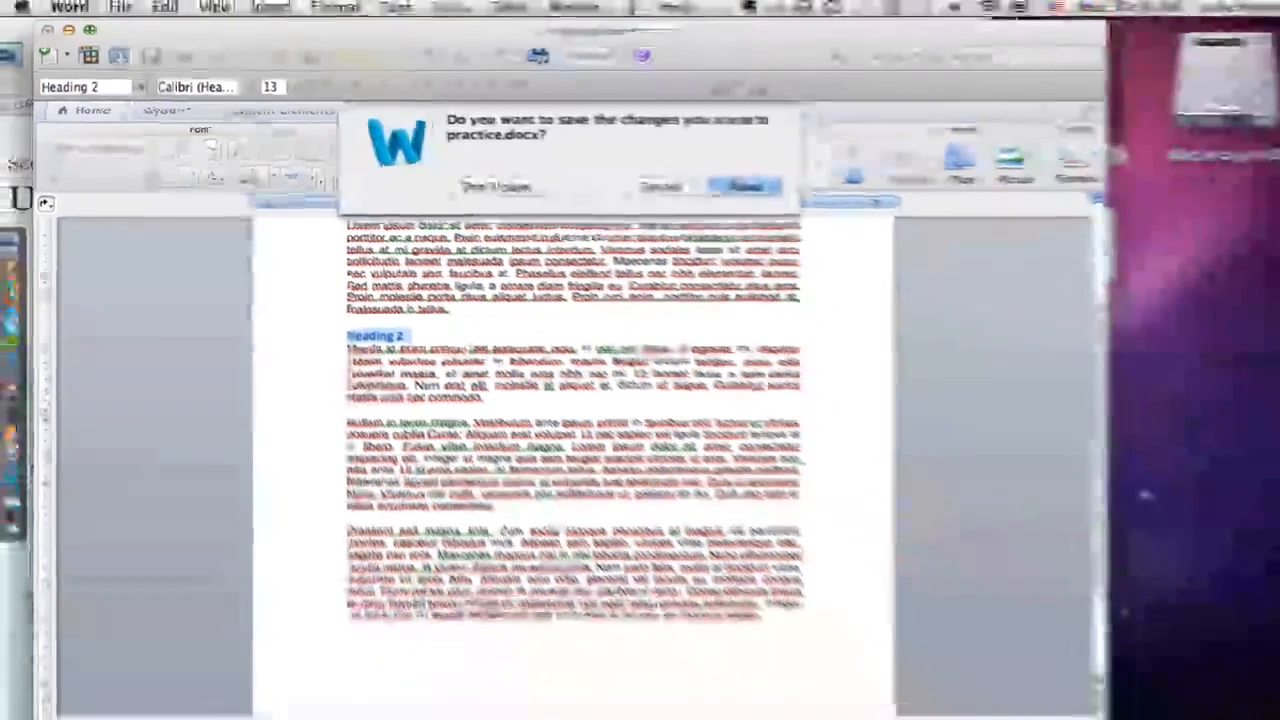
{"action": "left_click", "coordinate": [710, 184]}
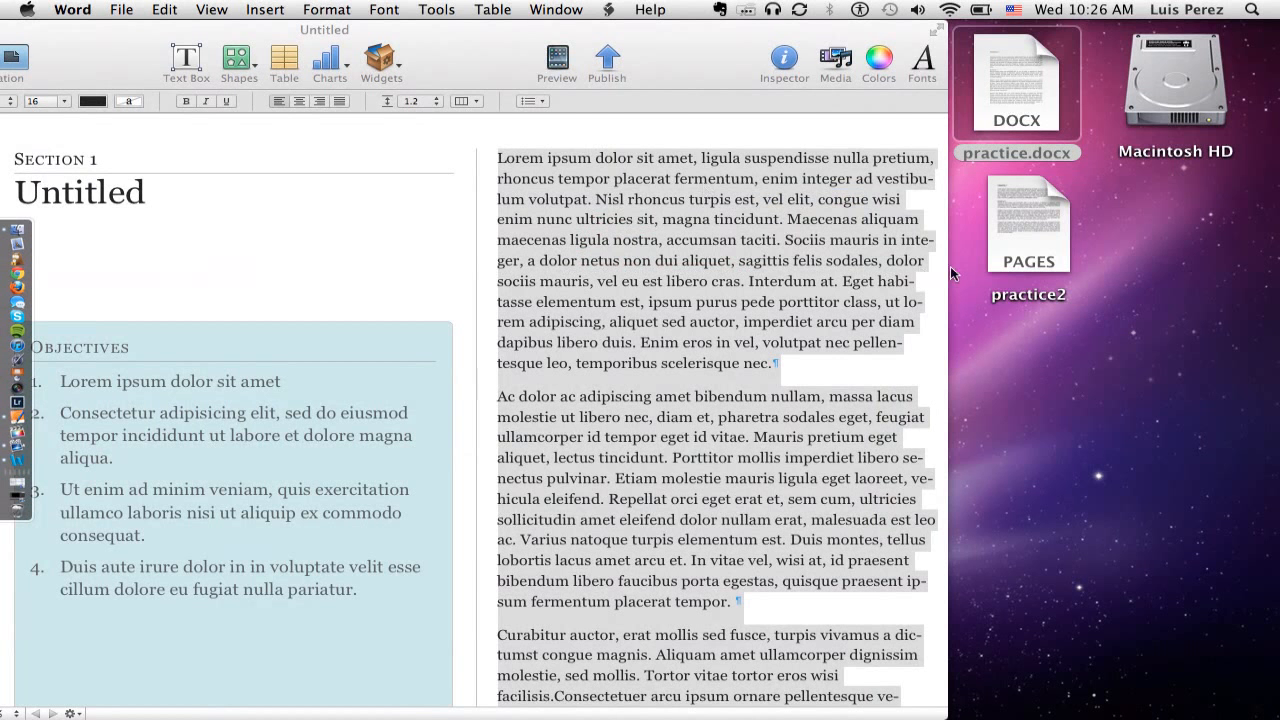
Open practice2 from the desktop in Pages and apply the bold black Heading 1 paragraph style to its "Heading 1" line.
{"action": "left_click", "coordinate": [1022, 215]}
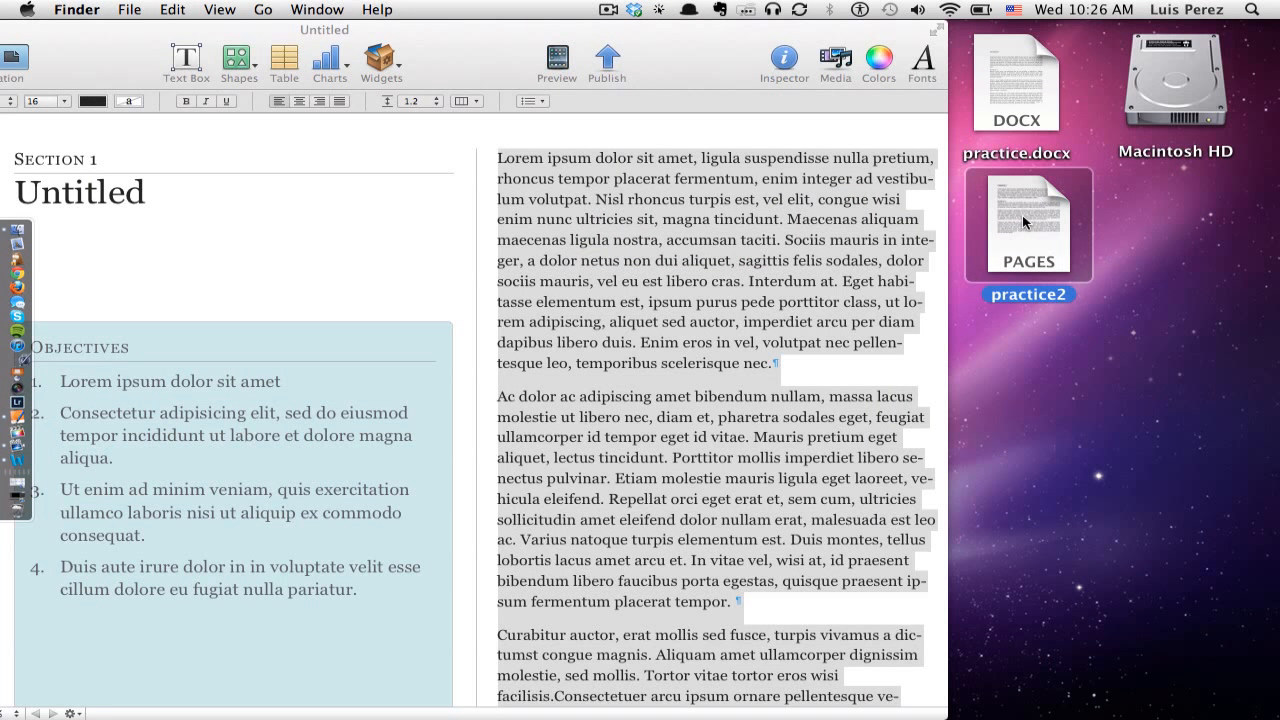
{"action": "double_click", "coordinate": [1022, 215]}
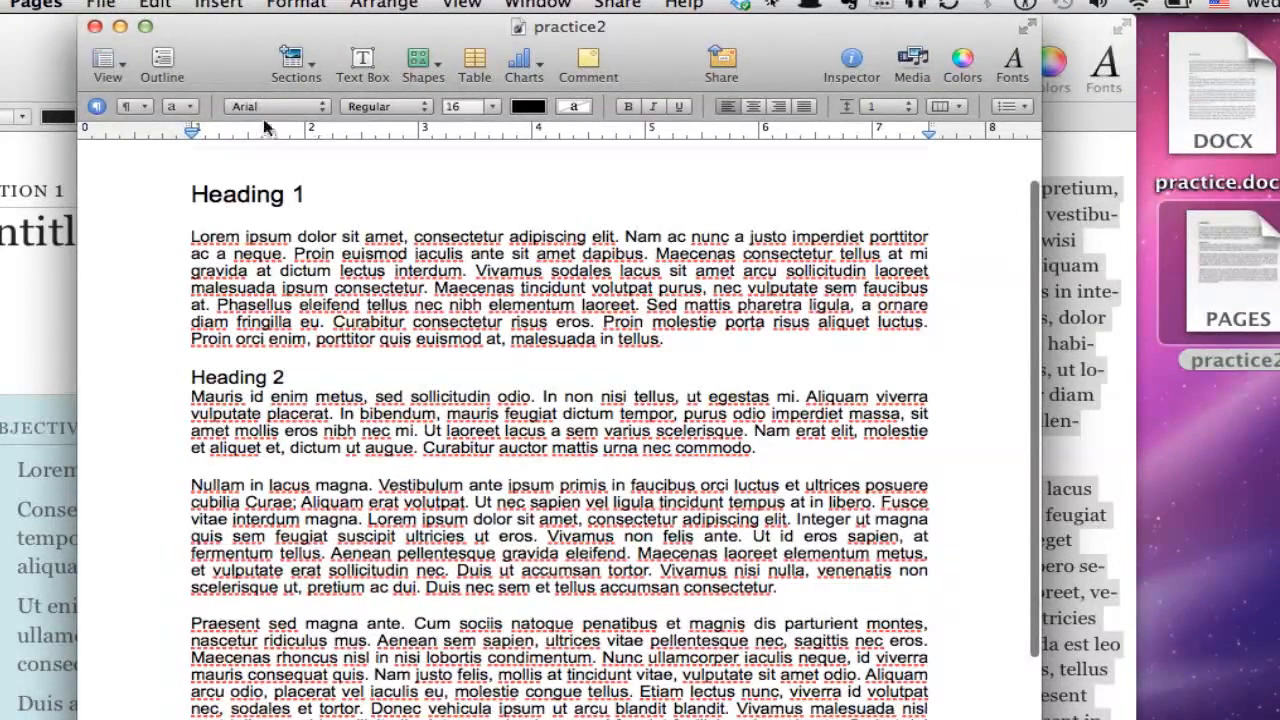
{"action": "left_click", "coordinate": [306, 194]}
{"action": "left_click_drag", "start_coordinate": [306, 194], "coordinate": [189, 197]}
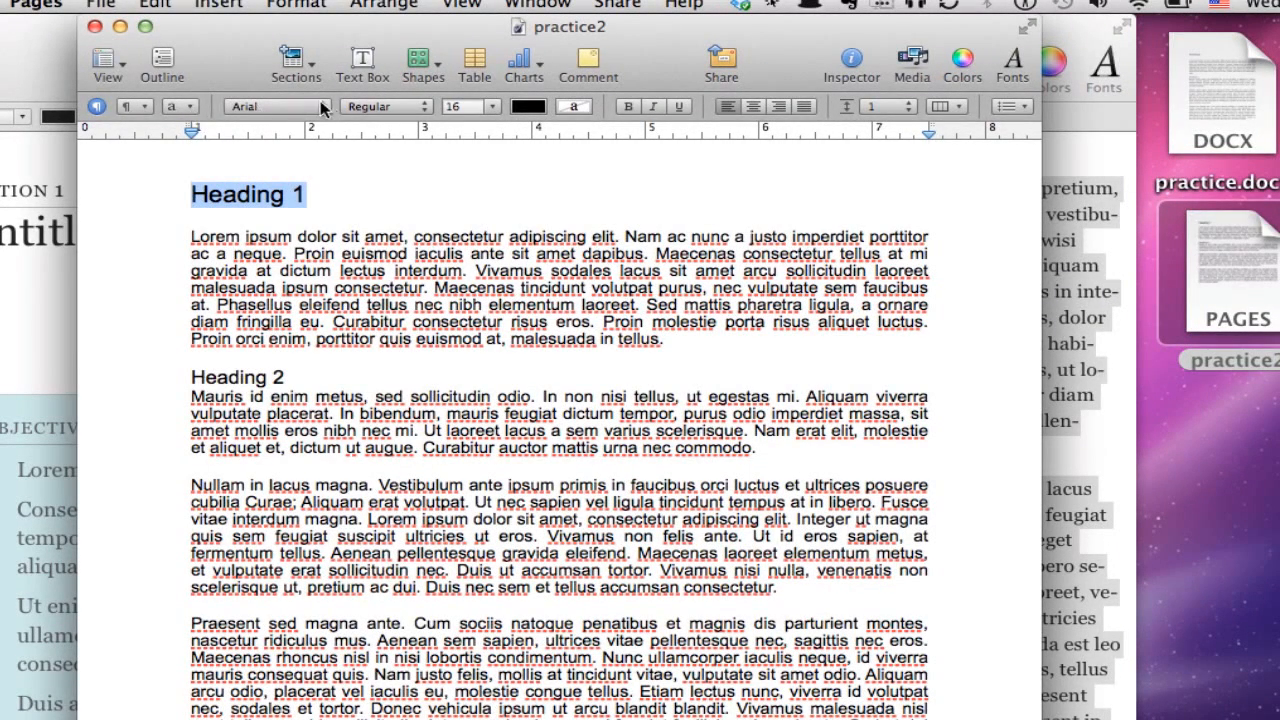
{"action": "left_click", "coordinate": [493, 108]}
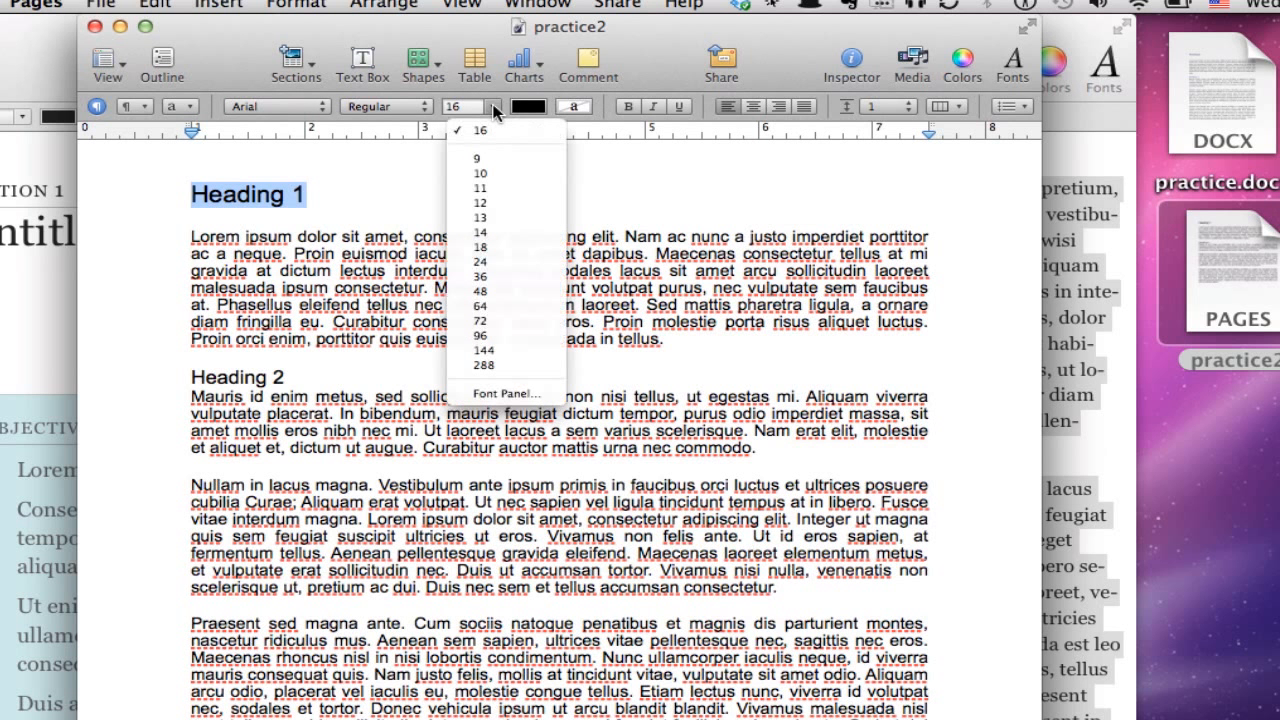
{"action": "left_click", "coordinate": [496, 111]}
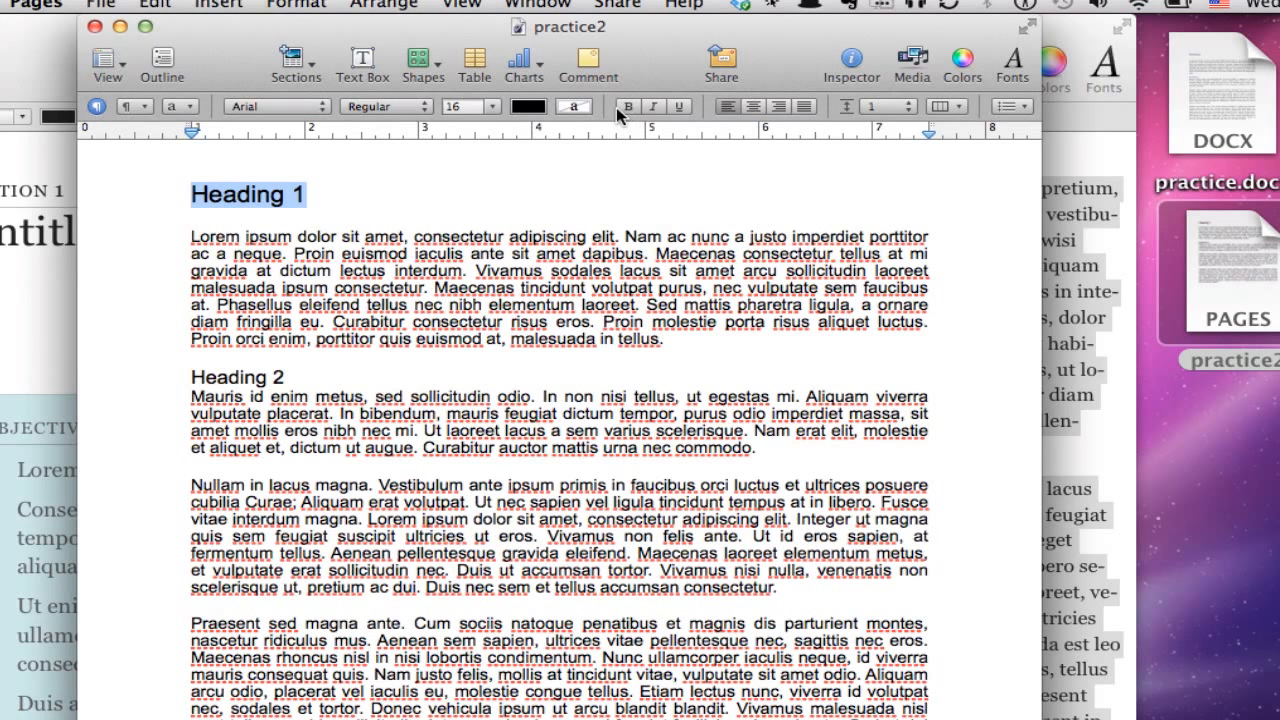
{"action": "left_click", "coordinate": [142, 106]}
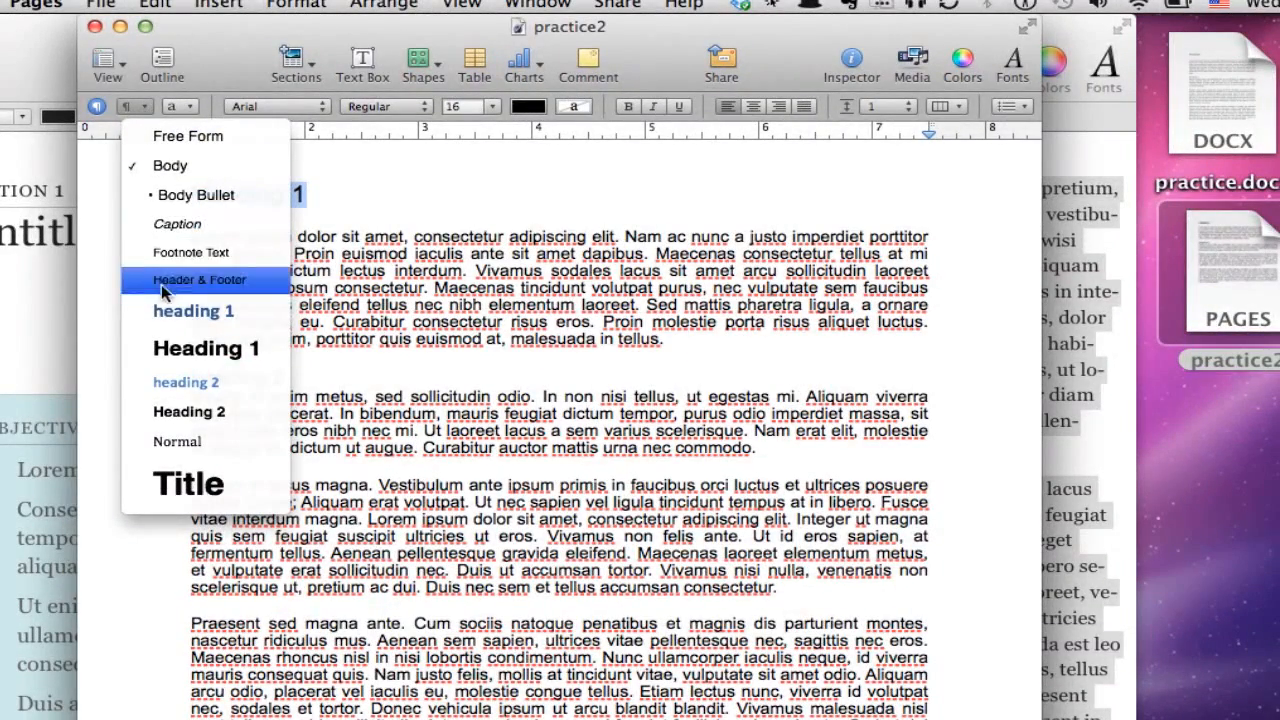
{"action": "left_click", "coordinate": [172, 350]}
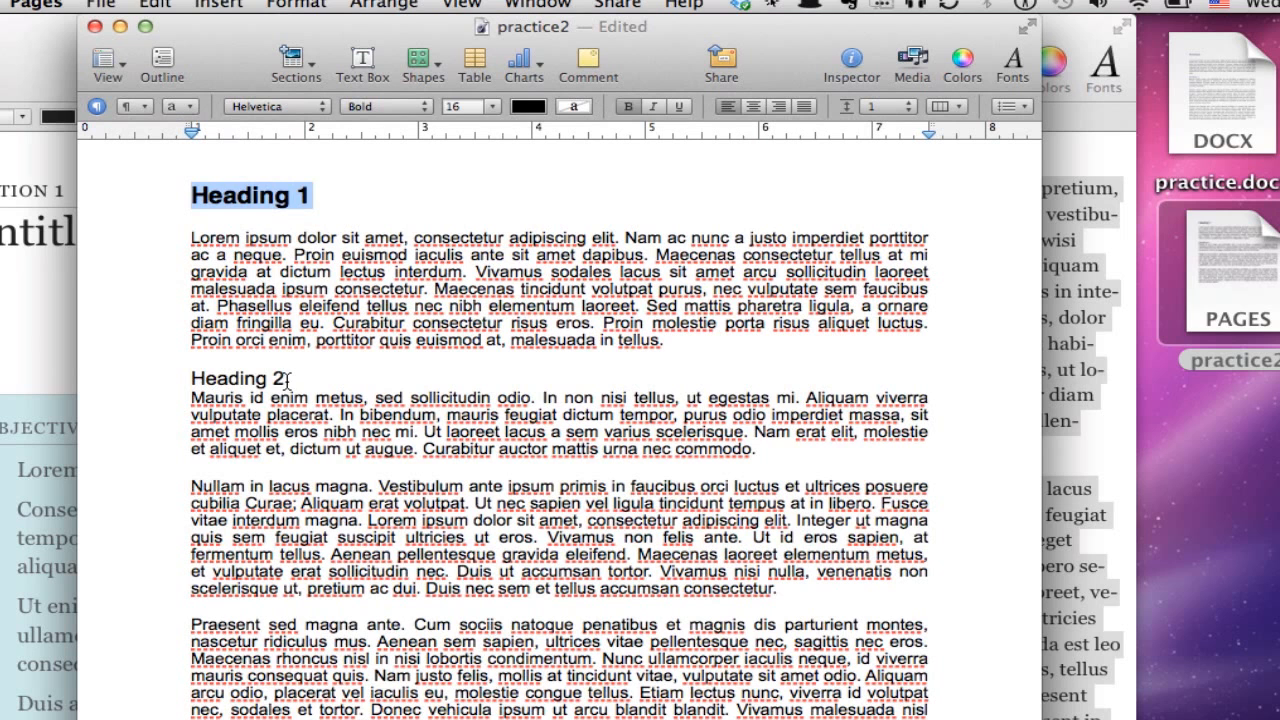
Apply the bold black Heading 2 paragraph style to the "Heading 2" line and close practice2.
{"action": "left_click_drag", "start_coordinate": [287, 380], "coordinate": [190, 377]}
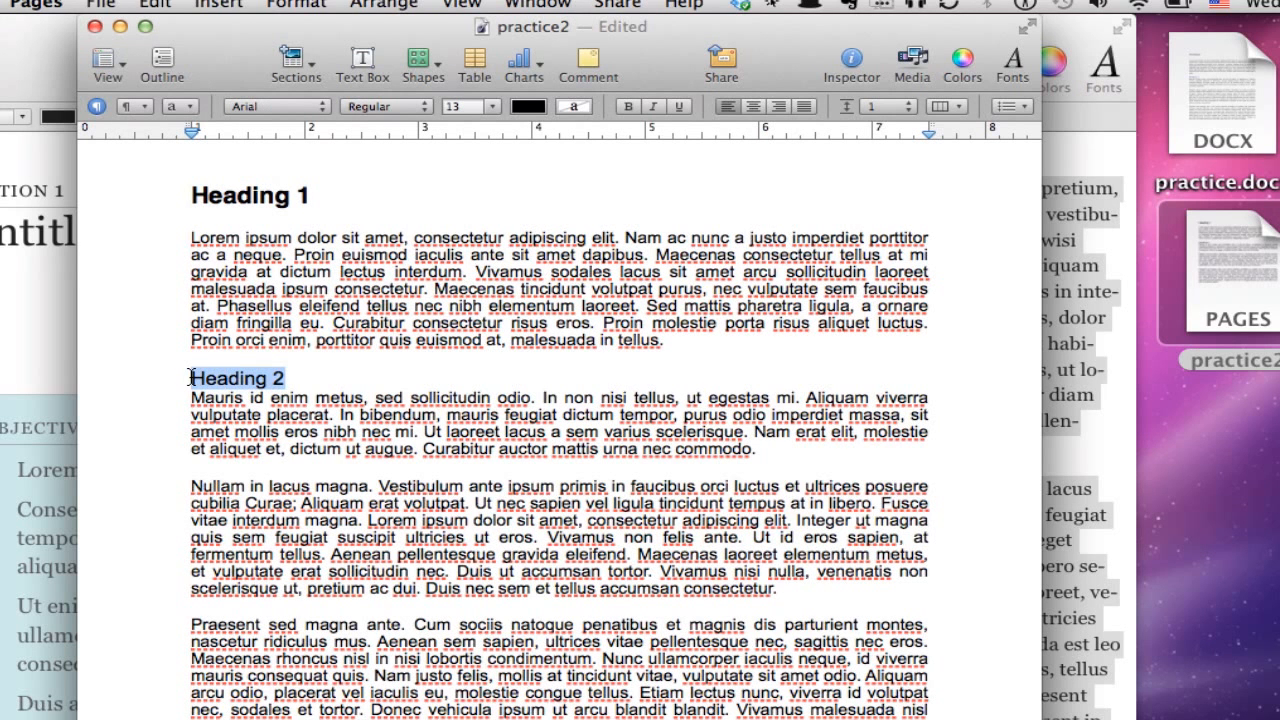
{"action": "left_click", "coordinate": [138, 106]}
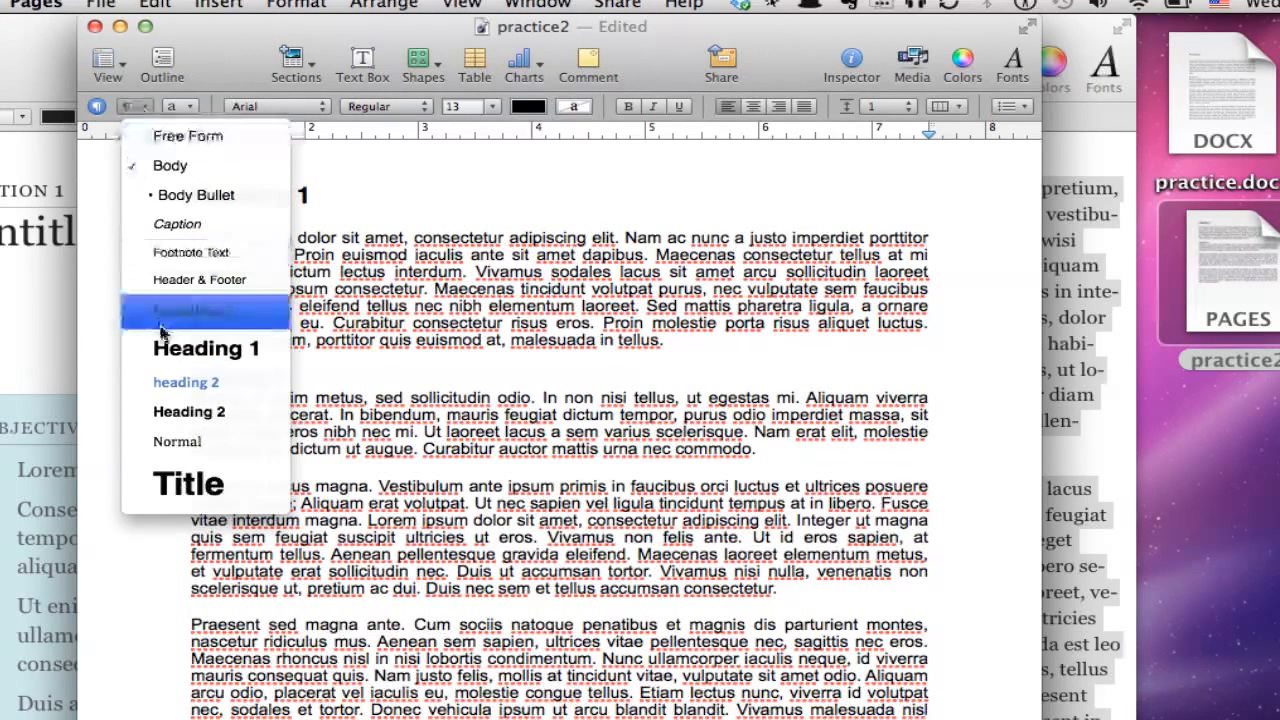
{"action": "left_click", "coordinate": [180, 411]}
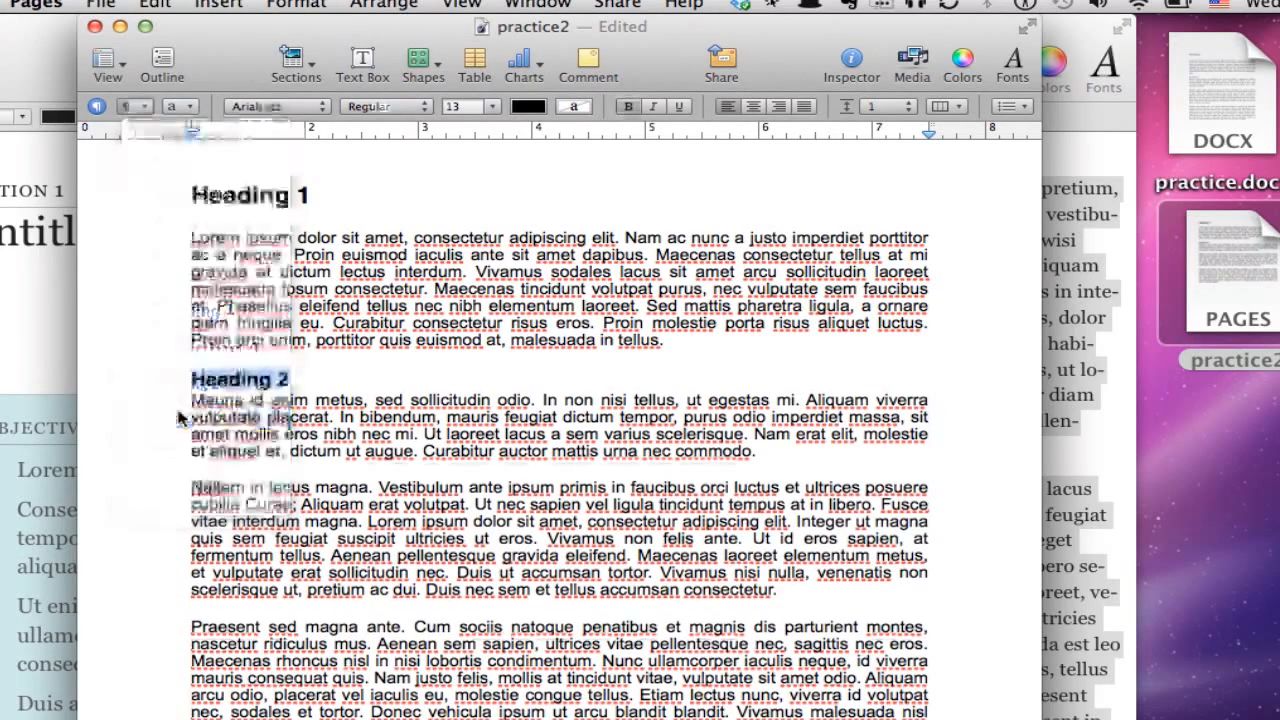
{"action": "left_click", "coordinate": [352, 378]}
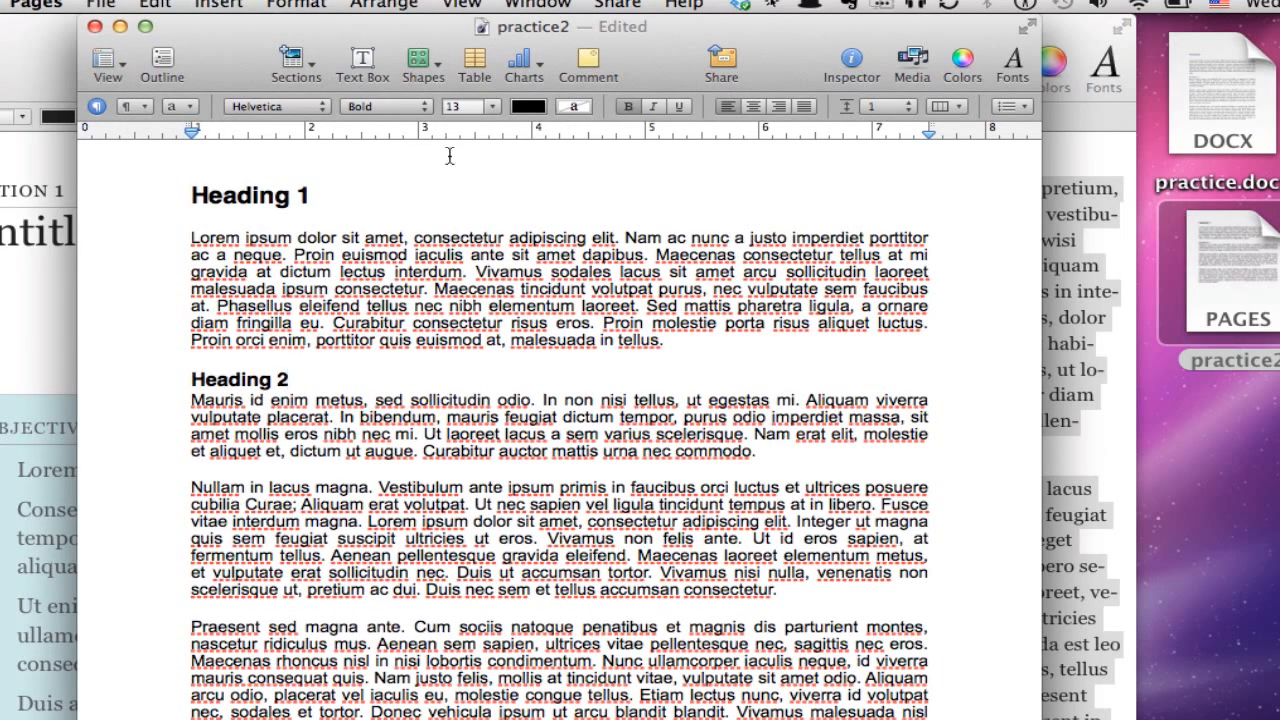
{"action": "left_click", "coordinate": [95, 27]}
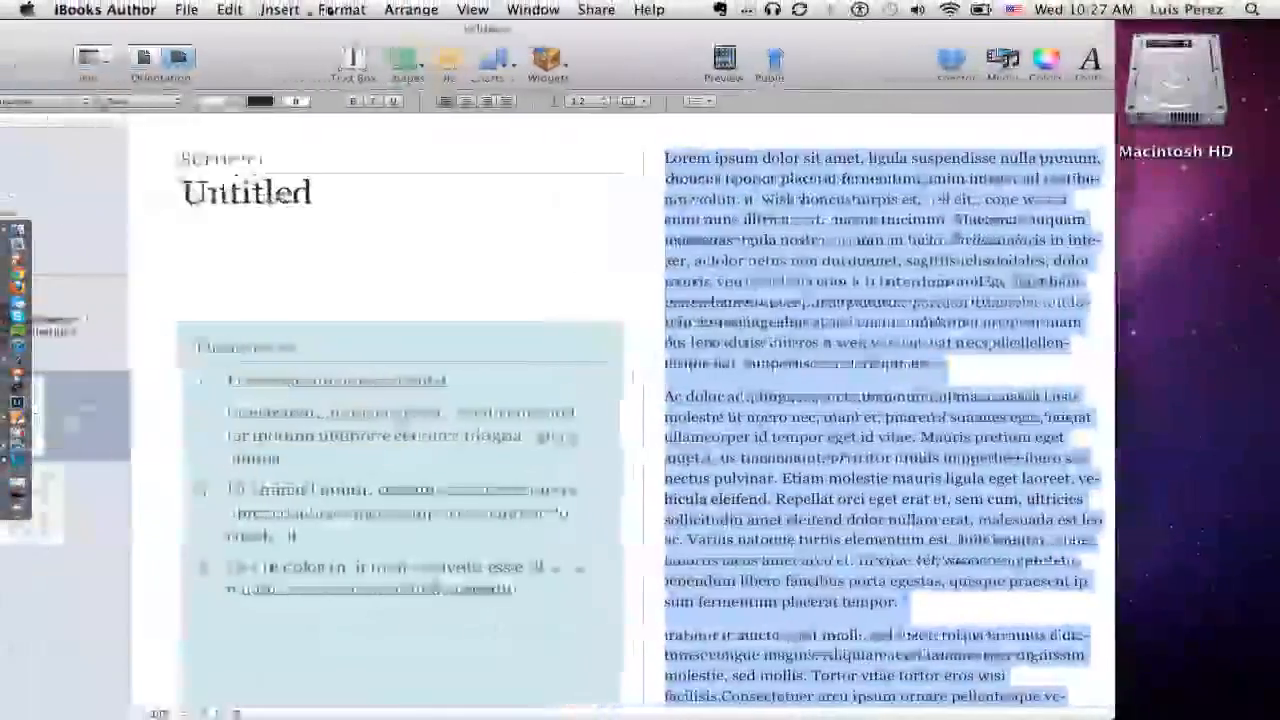
In iBooks Author, shrink the book window and import practice.docx after page 3 with the Chapter layout, preserving its paragraph styles.
{"action": "left_click_drag", "start_coordinate": [329, 10], "coordinate": [500, 8]}
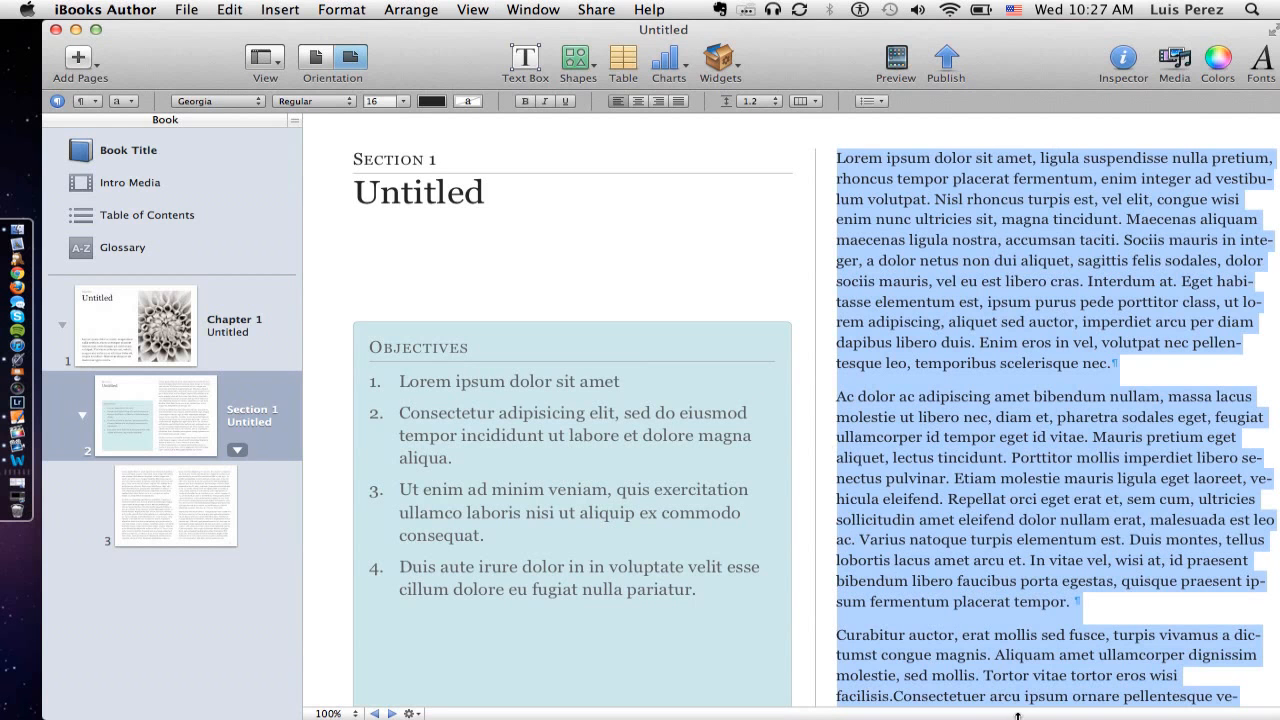
{"action": "left_click_drag", "start_coordinate": [1273, 713], "coordinate": [930, 588]}
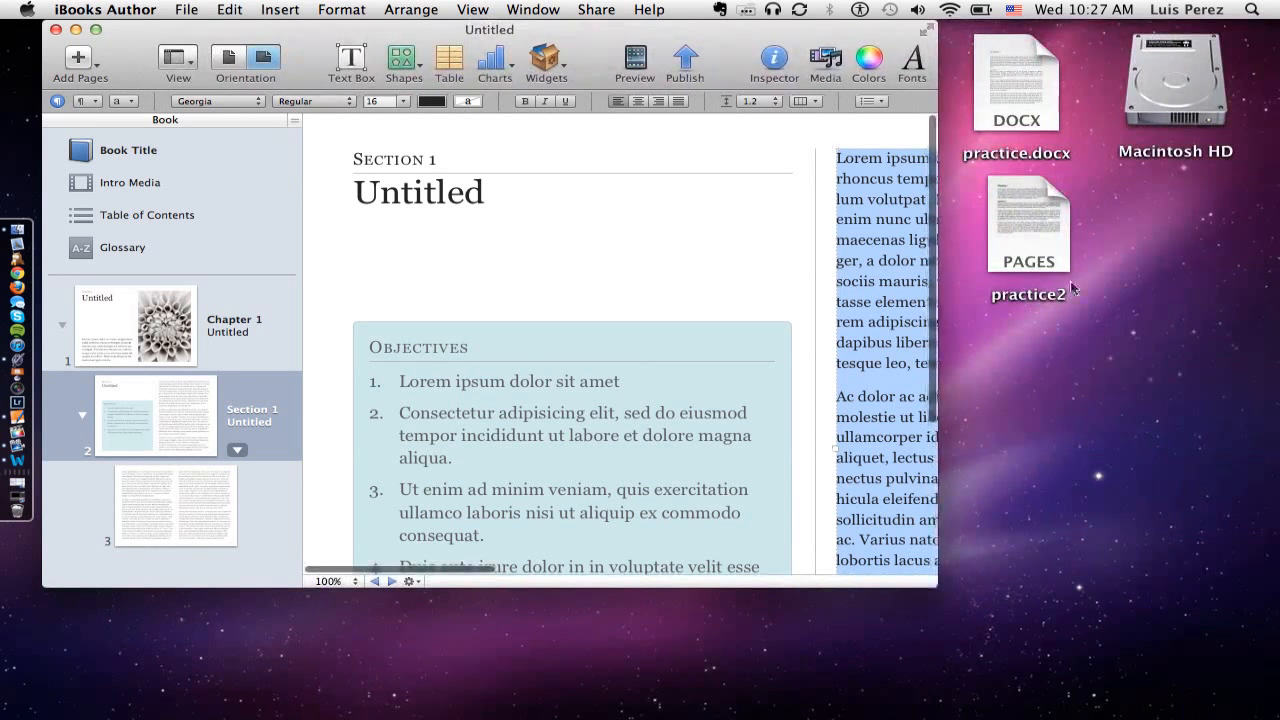
{"action": "mouse_move", "coordinate": [1045, 66]}
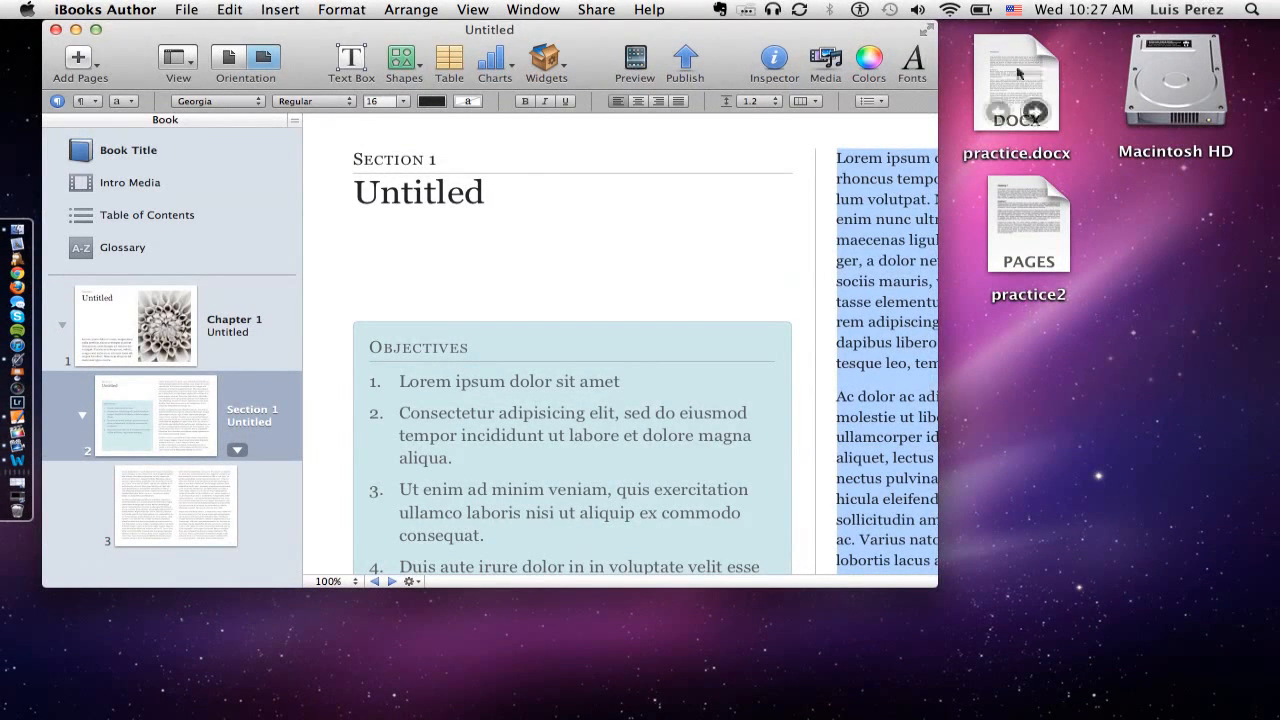
{"action": "left_click_drag", "start_coordinate": [1016, 70], "coordinate": [294, 424]}
{"action": "left_click_drag", "start_coordinate": [179, 547], "coordinate": [131, 556]}
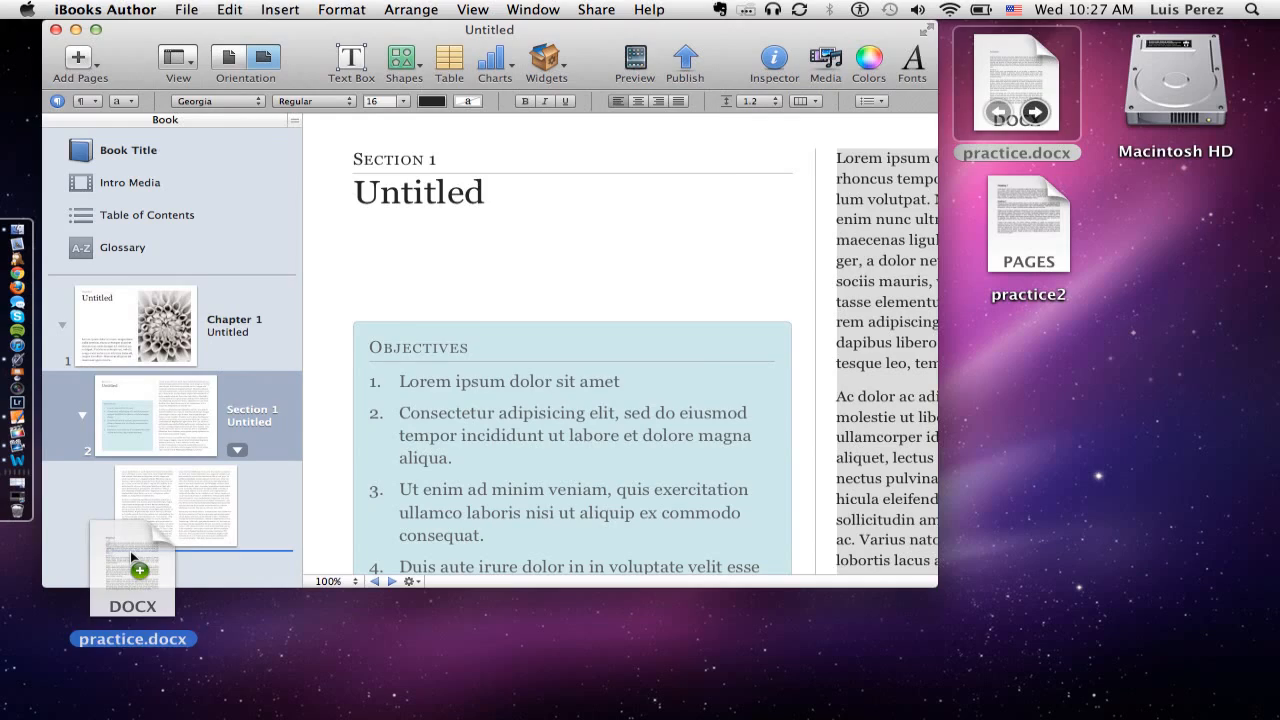
{"action": "left_click_drag", "start_coordinate": [131, 556], "coordinate": [130, 551]}
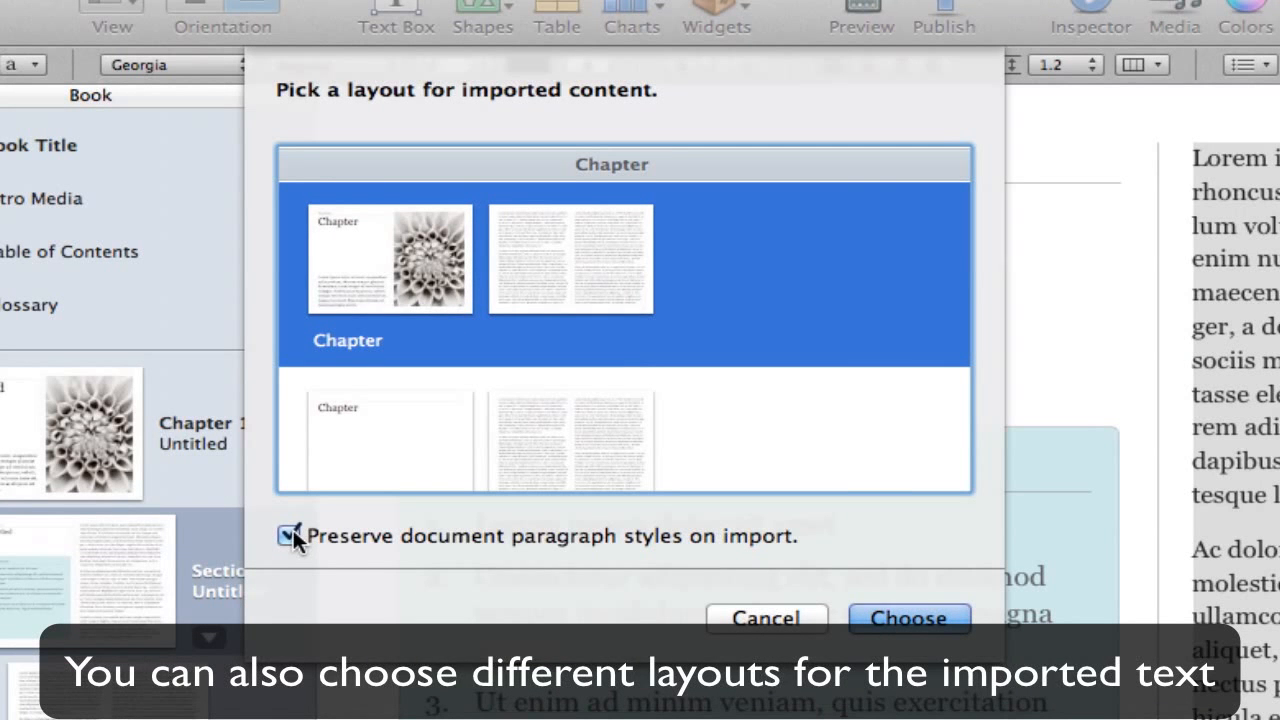
{"action": "left_click", "coordinate": [907, 617]}
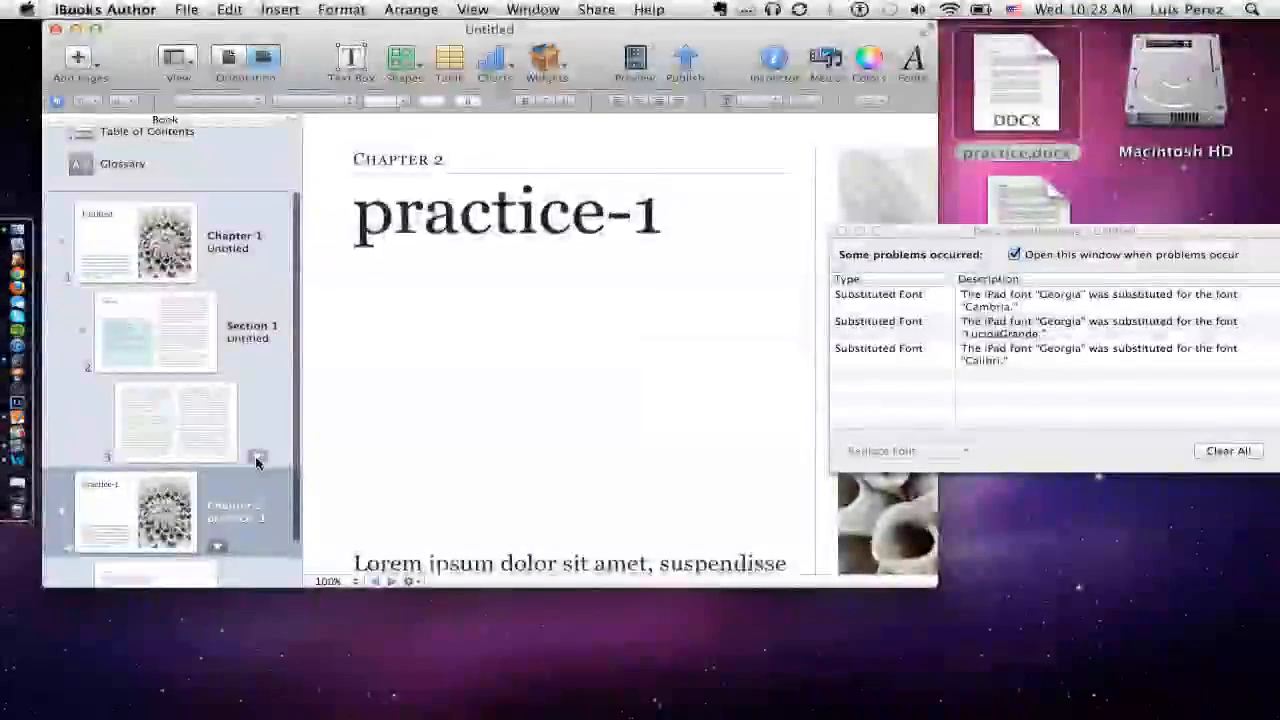
Replace the title on the Chapter 2 opening page with "Word Documents".
{"action": "scroll", "coordinate": [257, 462], "scroll_direction": "down", "scroll_amount": 3}
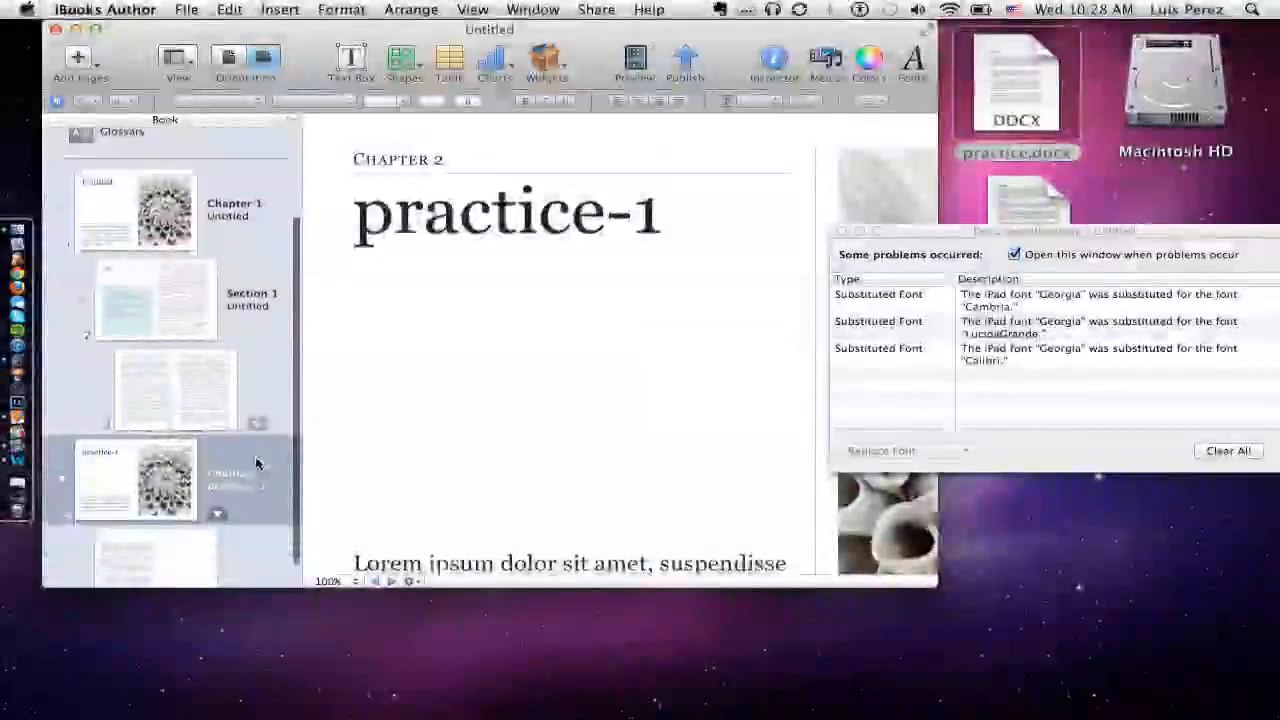
{"action": "left_click", "coordinate": [125, 458]}
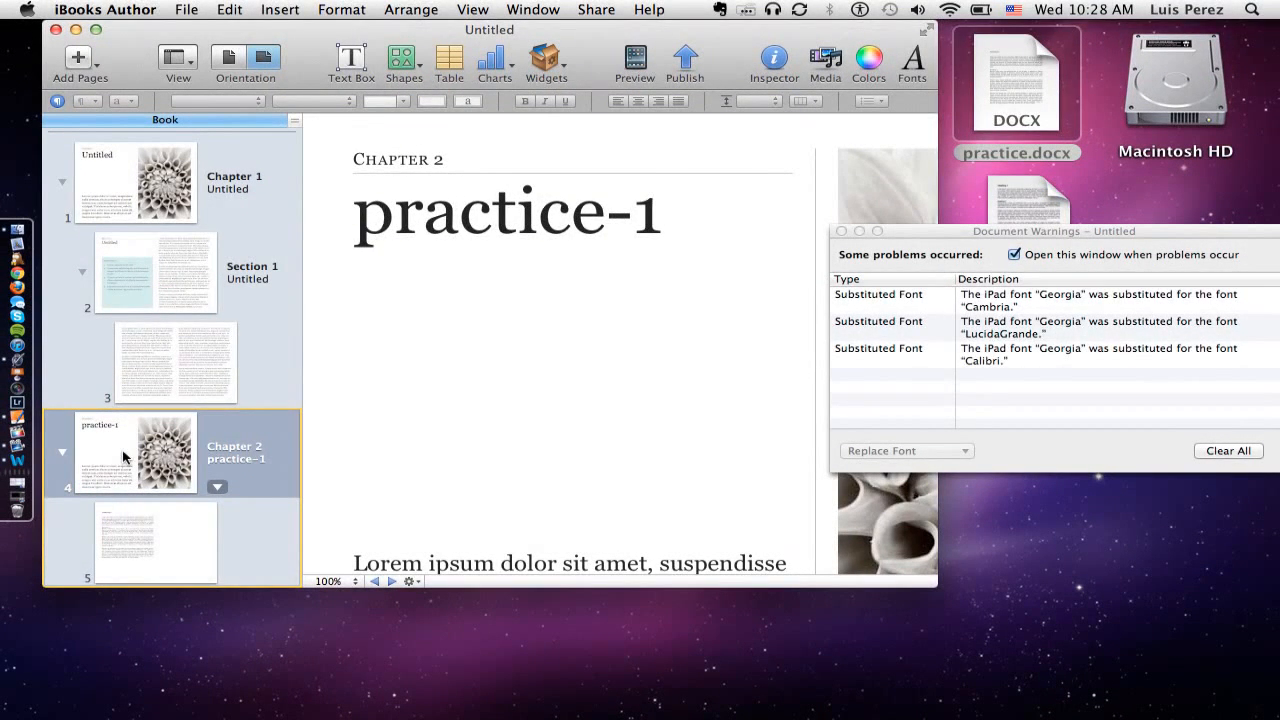
{"action": "left_click", "coordinate": [478, 215]}
{"action": "double_click", "coordinate": [474, 213]}
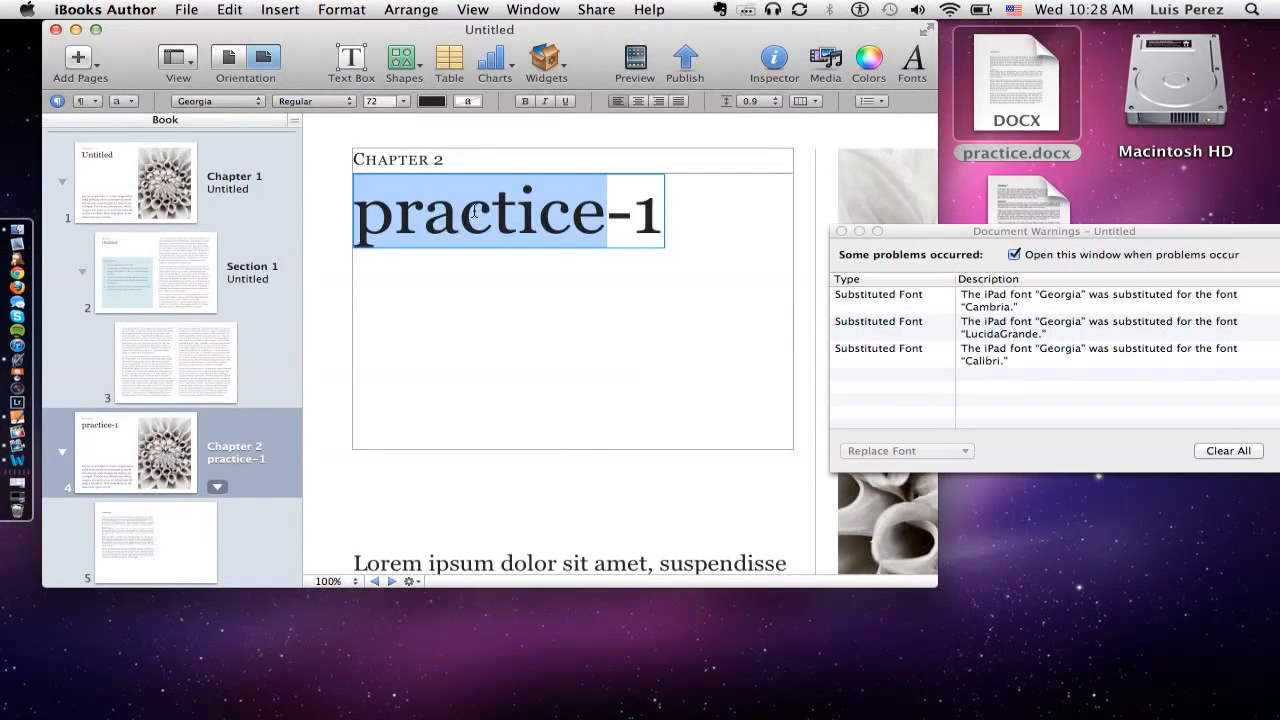
{"action": "left_click", "coordinate": [474, 213]}
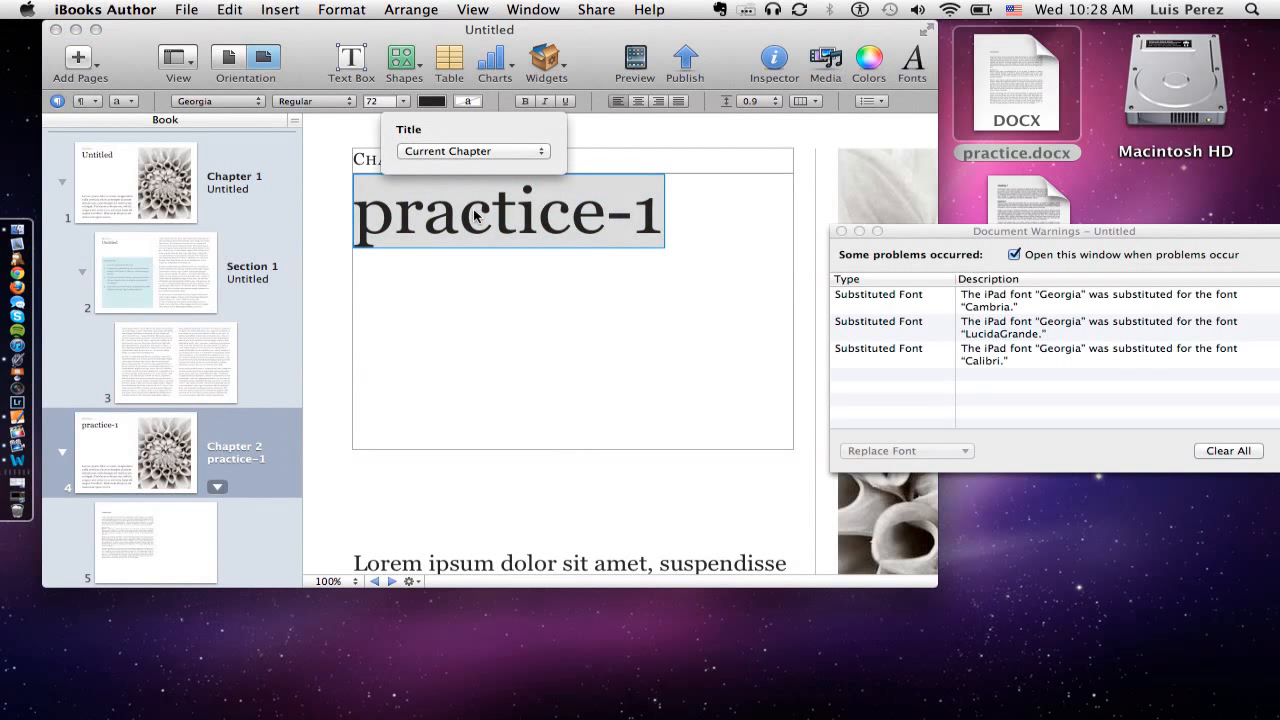
{"action": "type", "text": "Word"}
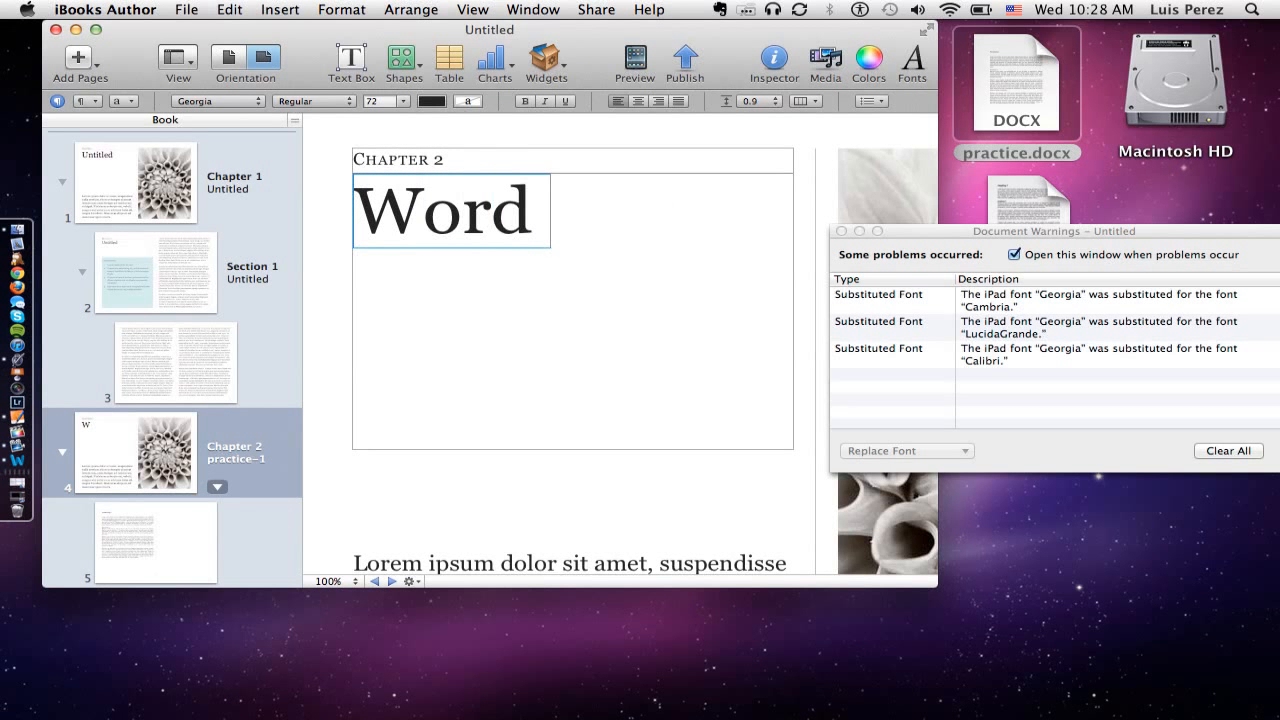
{"action": "type", "text": " Documents"}
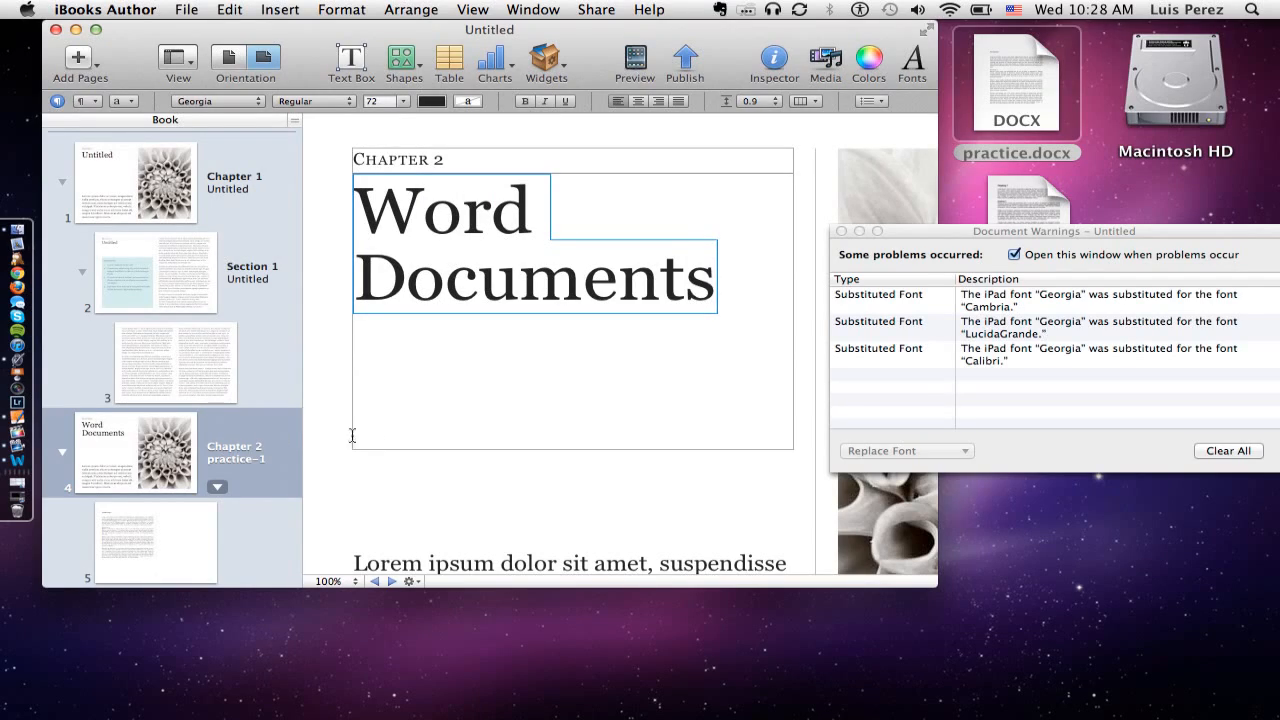
Open page 5 of the imported chapter, examine its headings and the font substitution warnings, and close the warnings window.
{"action": "left_click", "coordinate": [143, 547]}
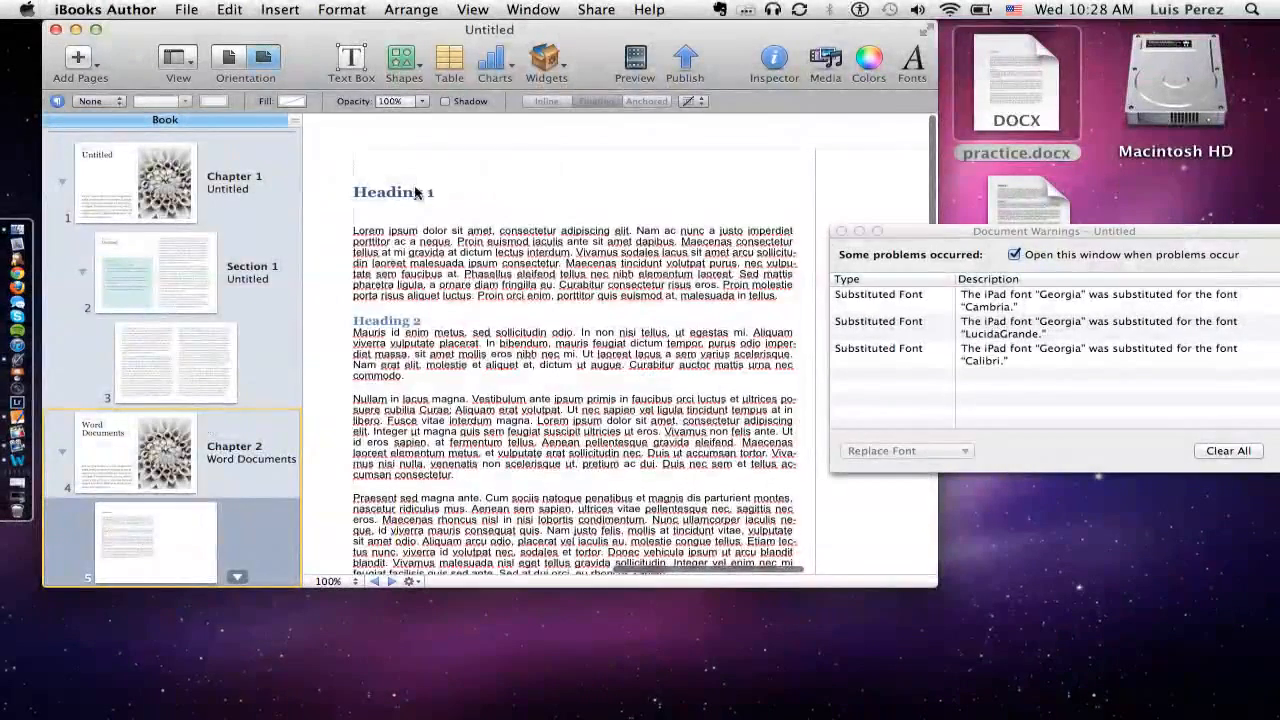
{"action": "left_click", "coordinate": [421, 193]}
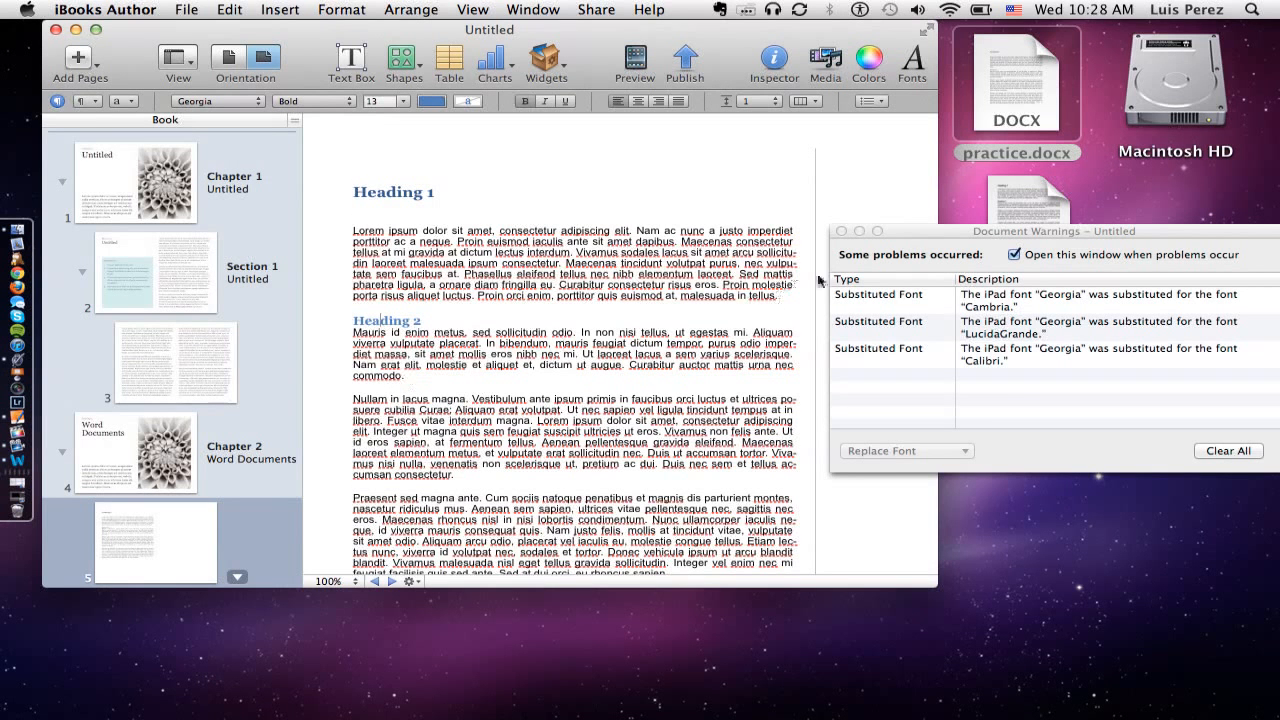
{"action": "left_click_drag", "start_coordinate": [943, 232], "coordinate": [863, 190]}
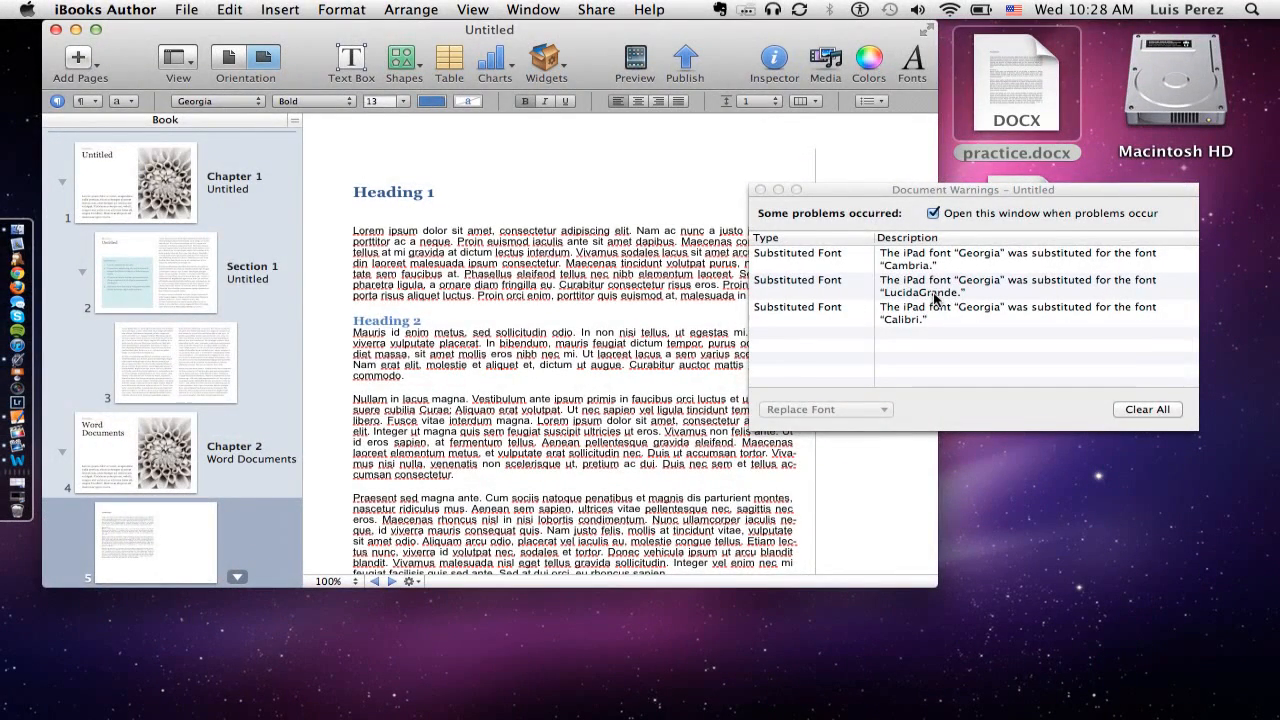
{"action": "left_click", "coordinate": [760, 189]}
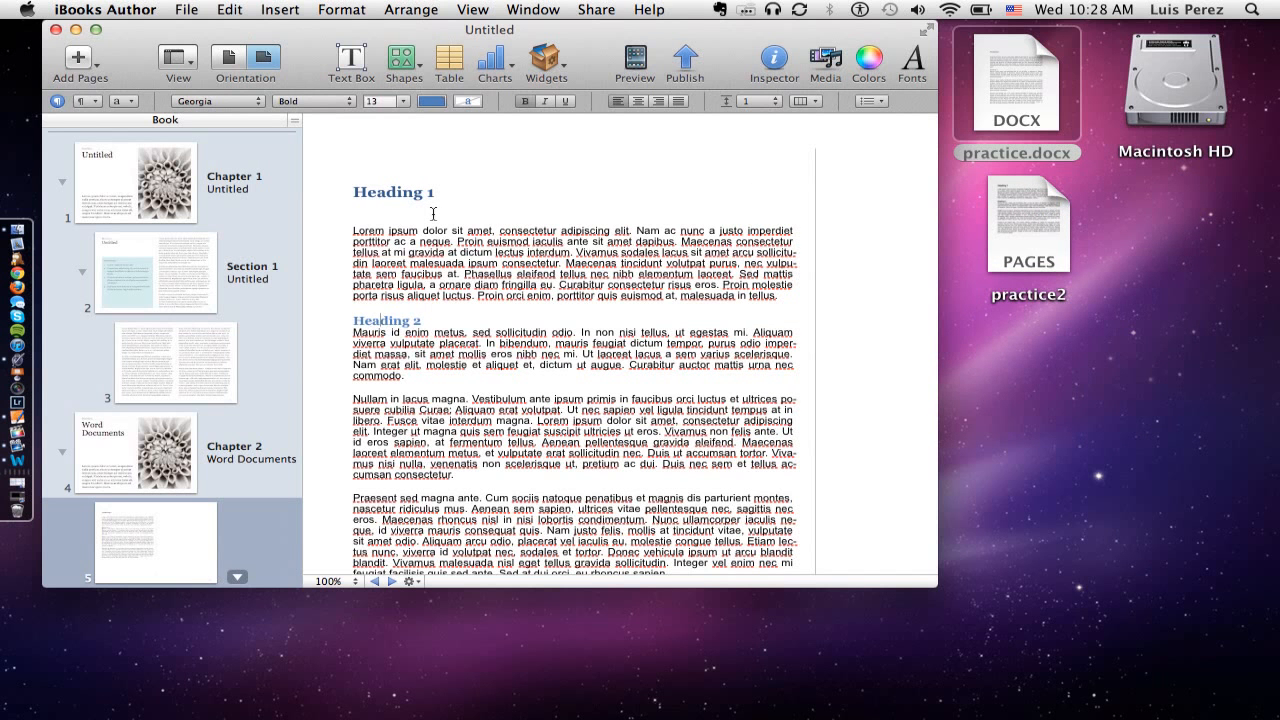
Select all the text on page 5 and look over the fonts available for it.
{"action": "key", "text": "super+a"}
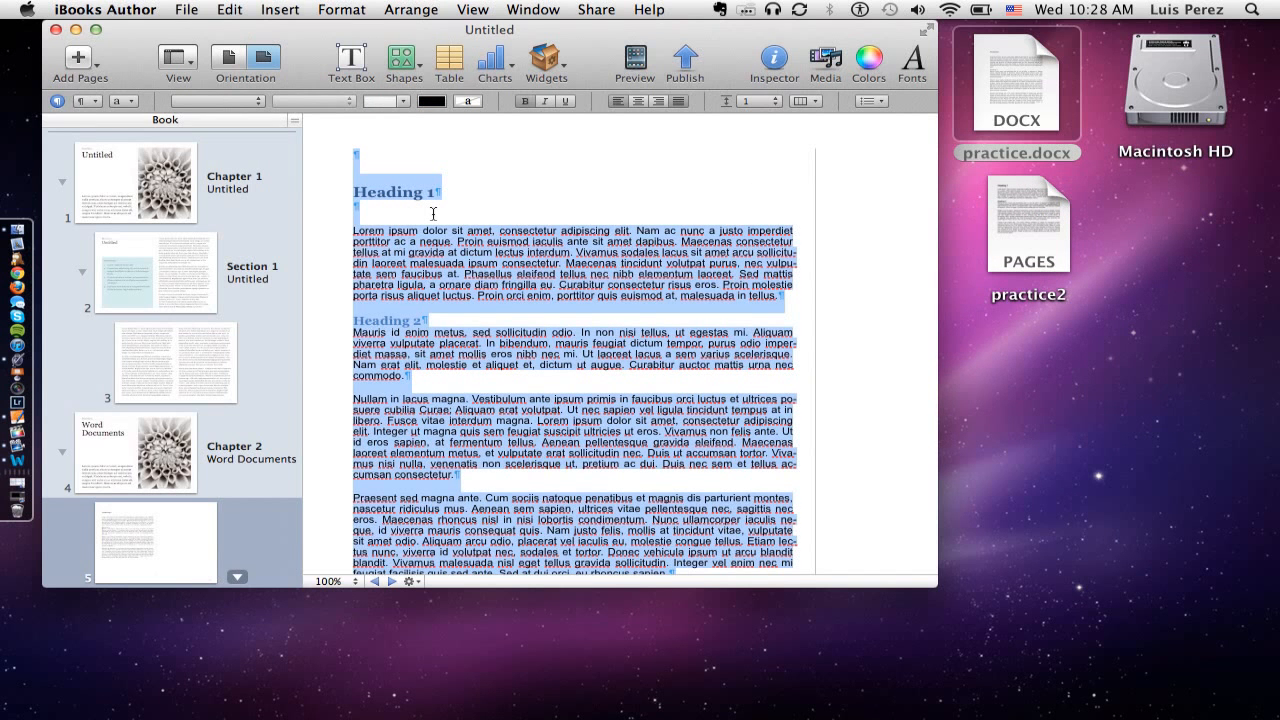
{"action": "left_click", "coordinate": [257, 102]}
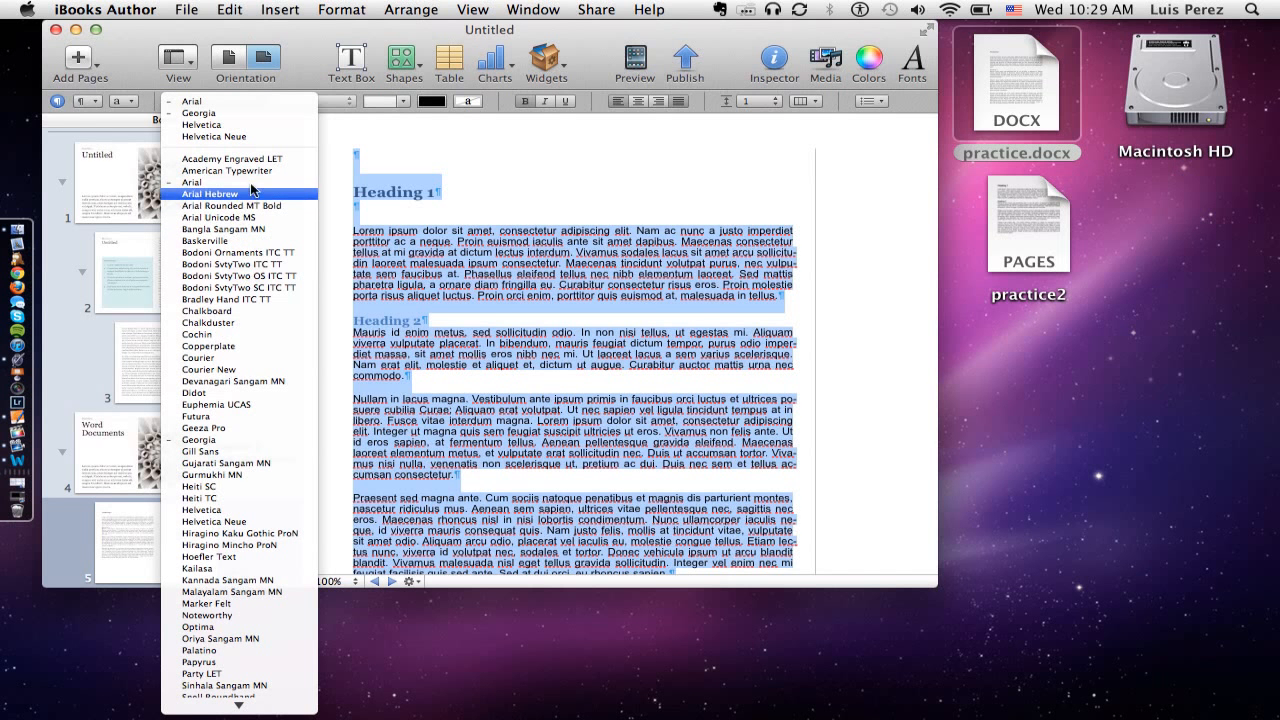
{"action": "left_click", "coordinate": [385, 152]}
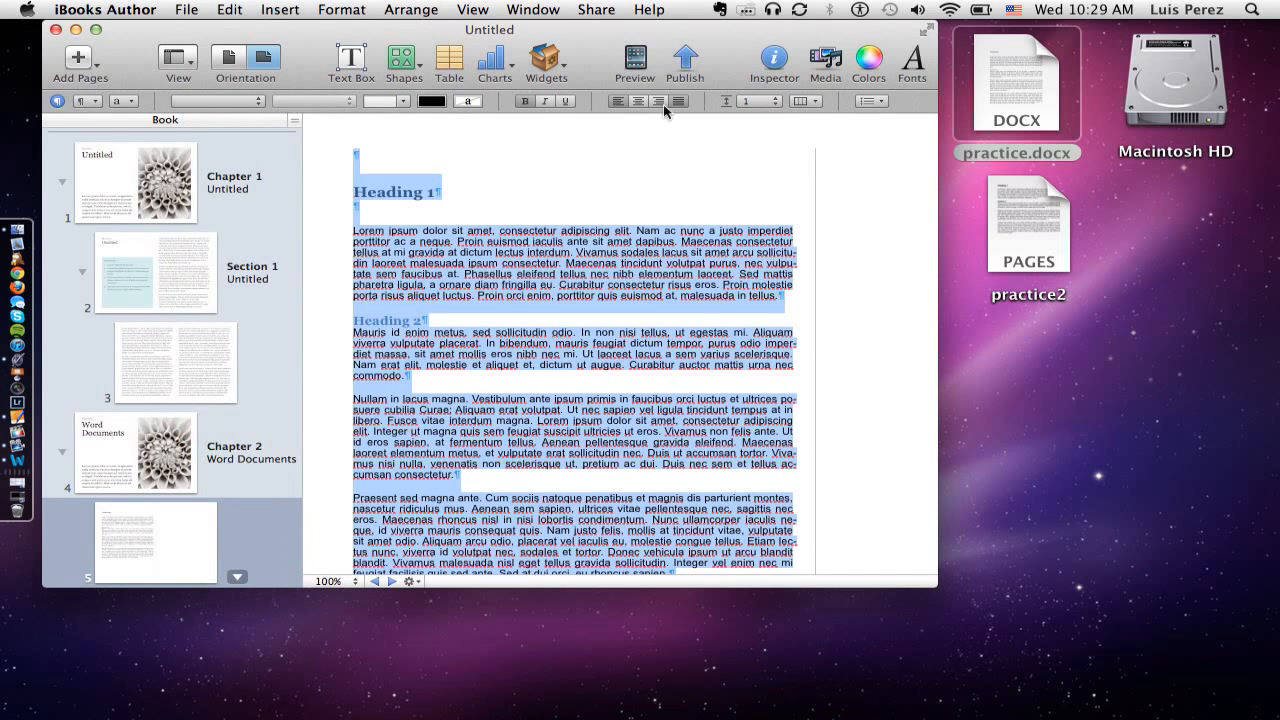
{"action": "left_click", "coordinate": [916, 64]}
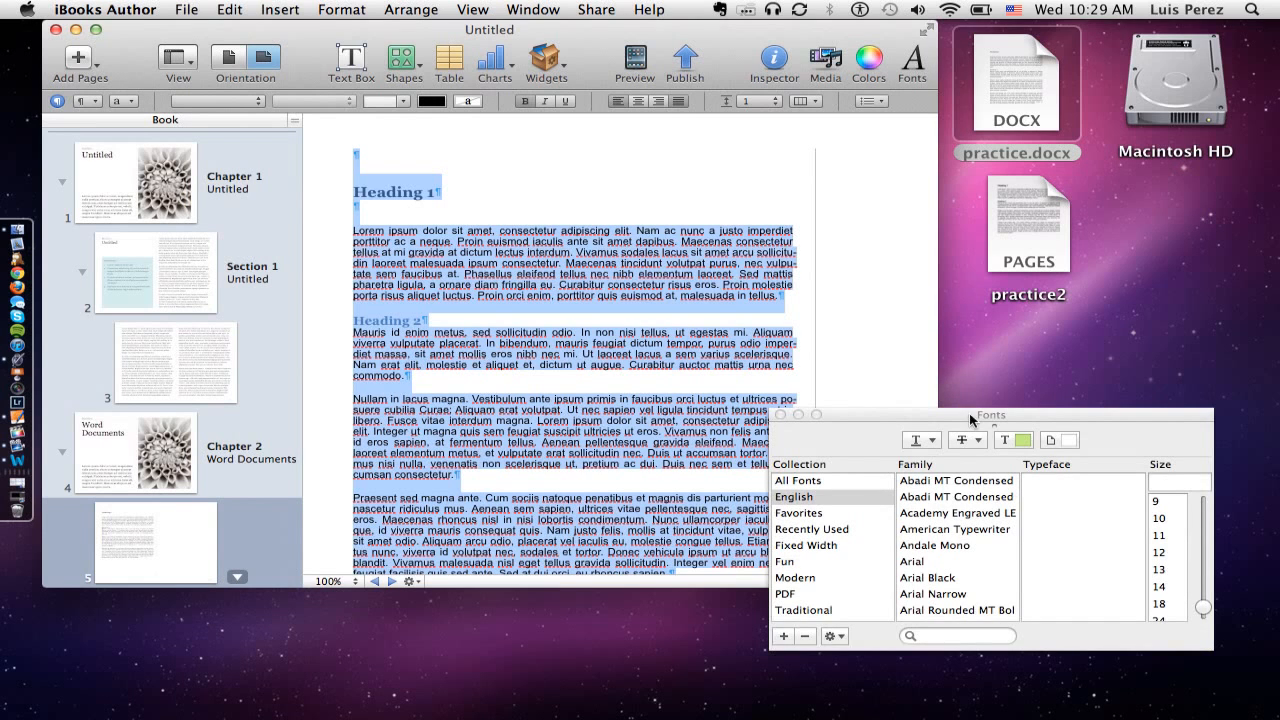
{"action": "left_click_drag", "start_coordinate": [973, 421], "coordinate": [937, 258]}
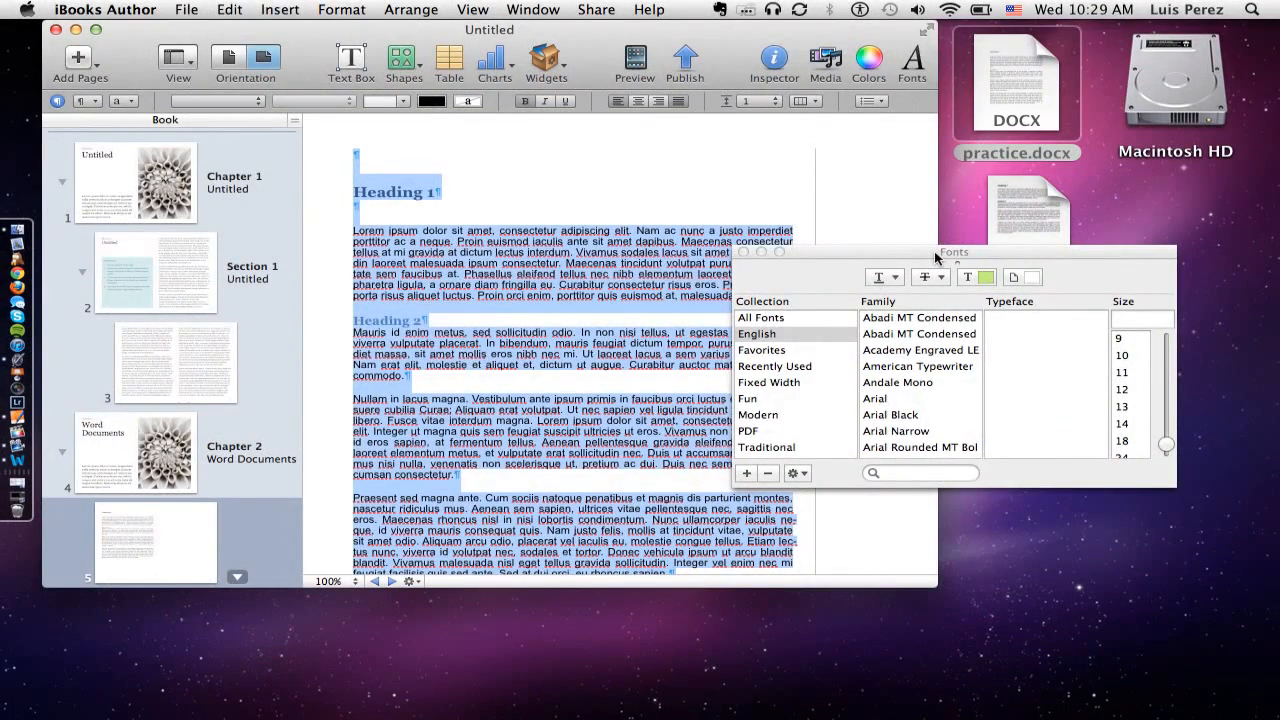
{"action": "left_click", "coordinate": [743, 252]}
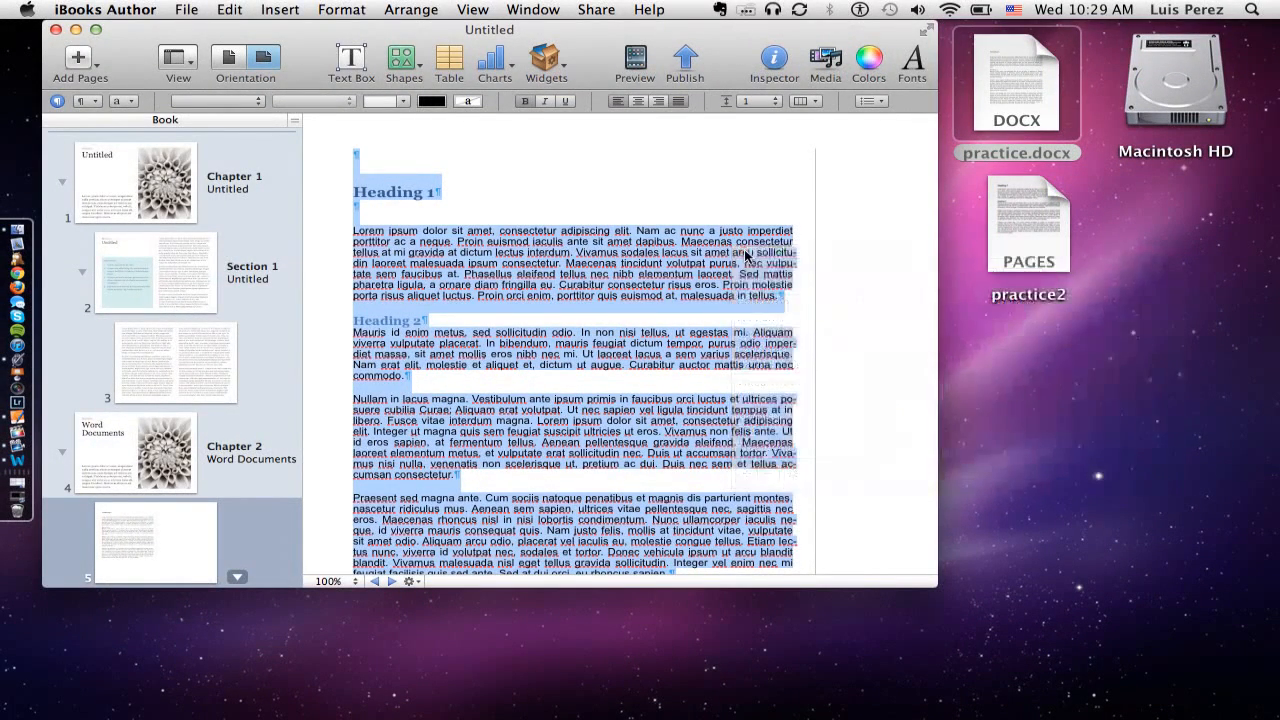
Change the font of all the selected text on page 5 to Arial and deselect it.
{"action": "left_click", "coordinate": [255, 103]}
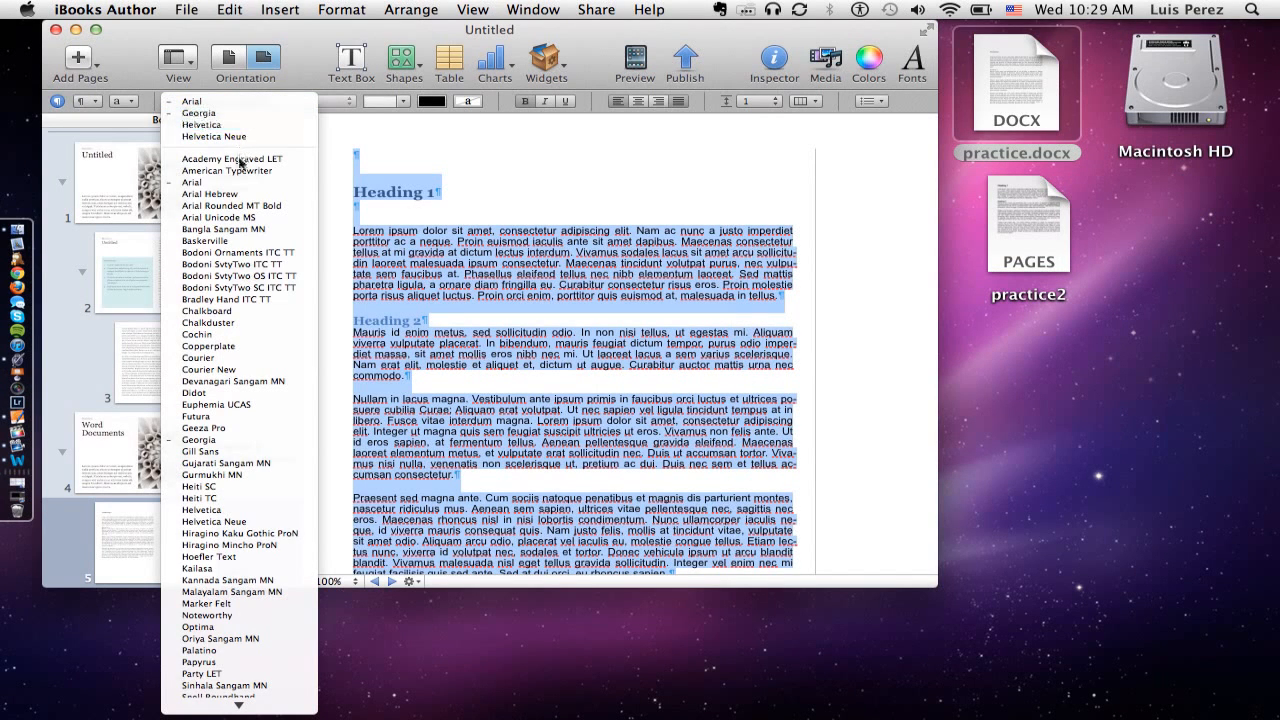
{"action": "left_click", "coordinate": [235, 188]}
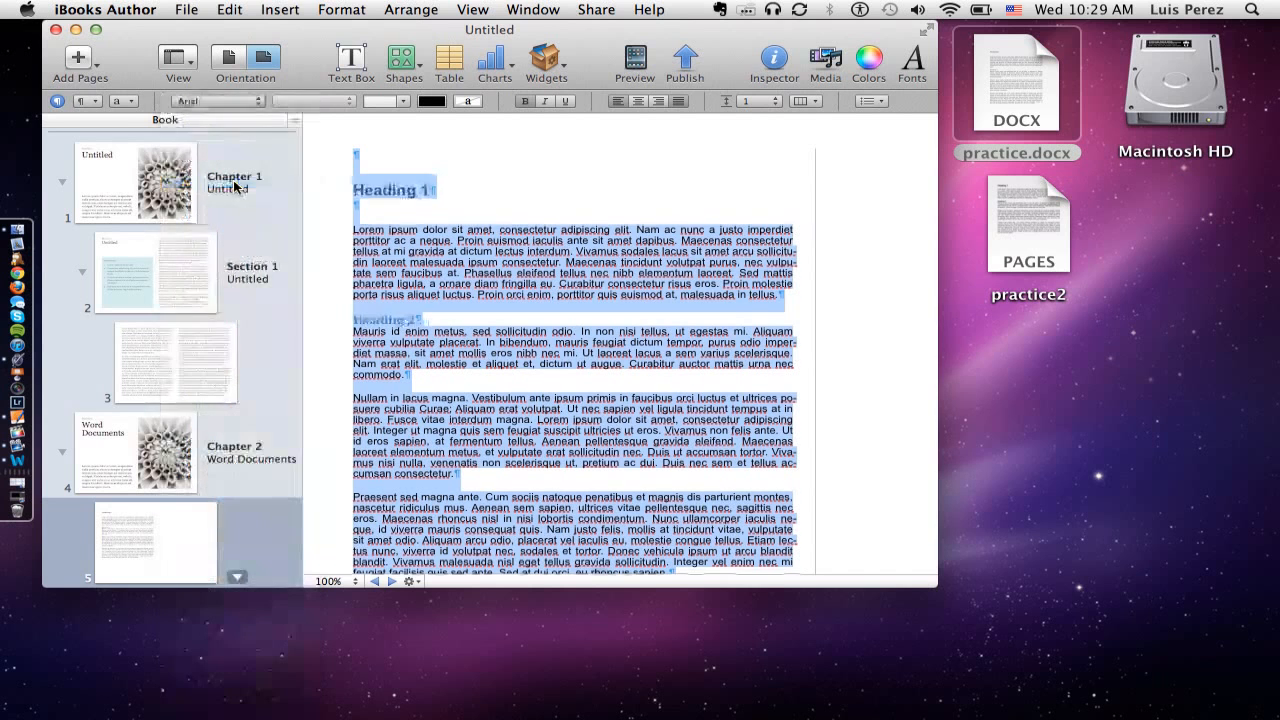
{"action": "left_click", "coordinate": [538, 204]}
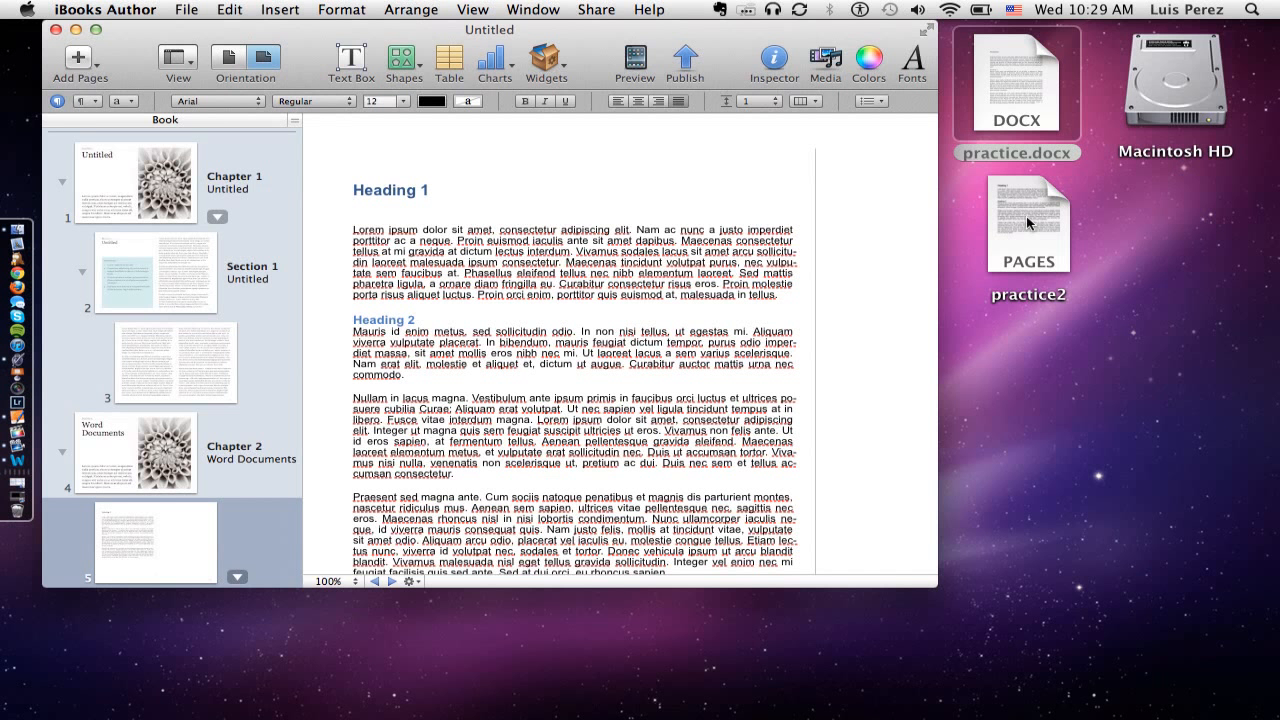
Import practice2 as a new chapter after page 5 with the Chapter layout, and title it "Pages Documents".
{"action": "left_click_drag", "start_coordinate": [1029, 218], "coordinate": [156, 578]}
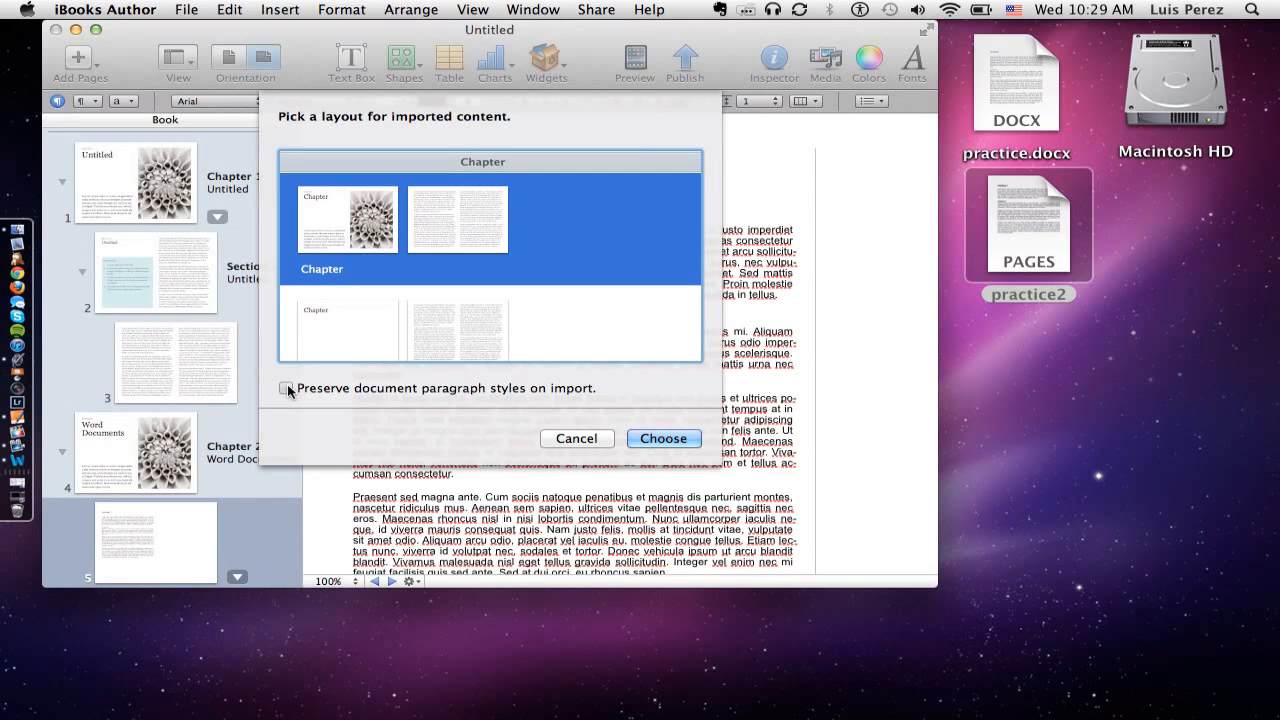
{"action": "left_click", "coordinate": [663, 440]}
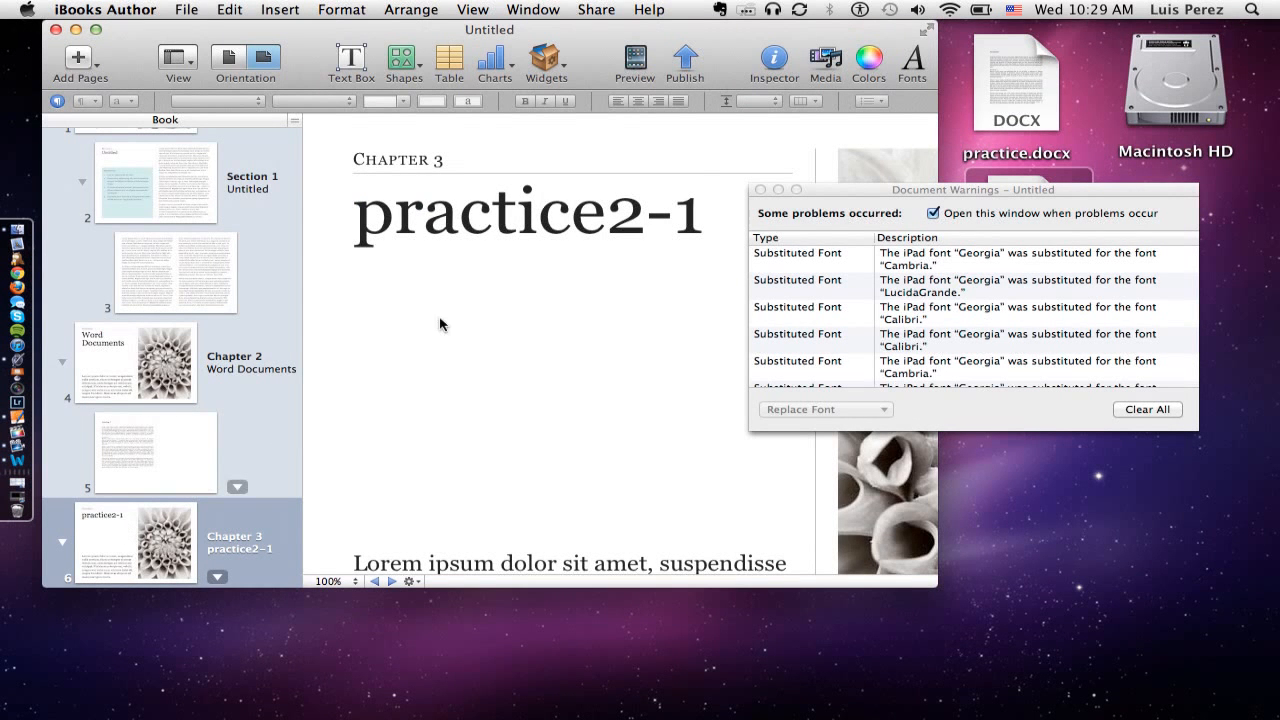
{"action": "left_click", "coordinate": [487, 213]}
{"action": "double_click", "coordinate": [487, 212]}
{"action": "left_click", "coordinate": [487, 212]}
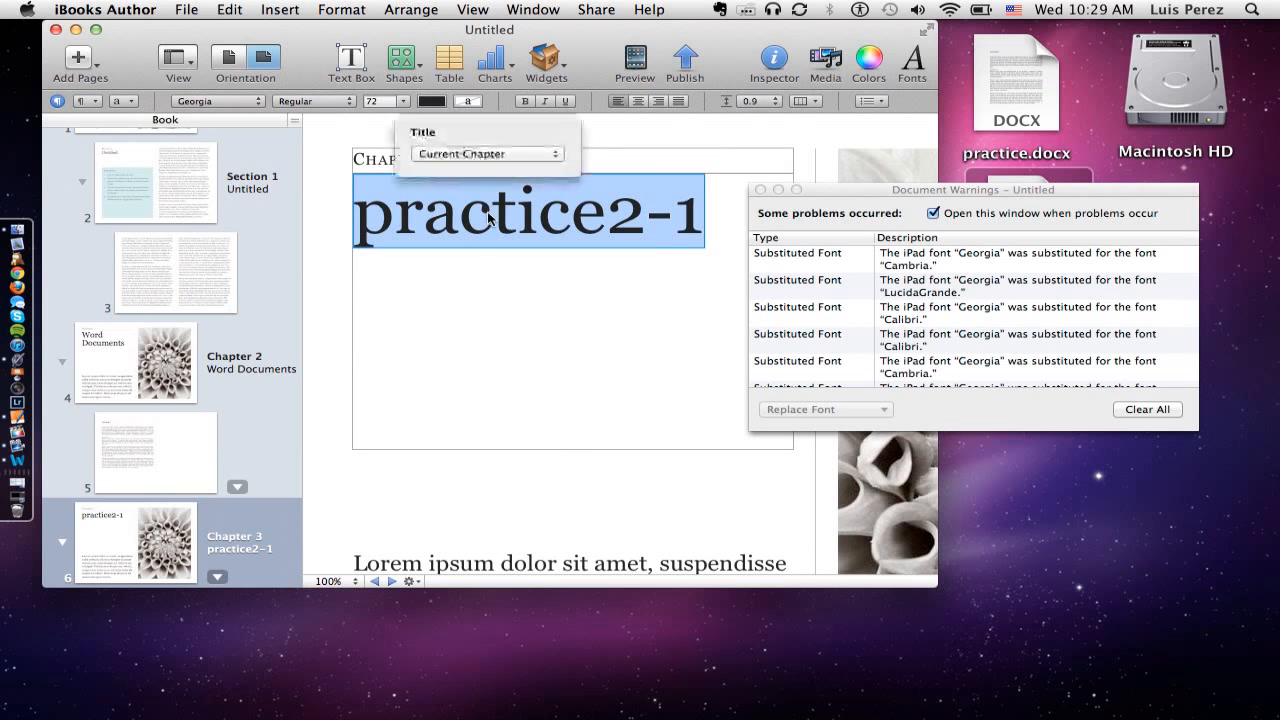
{"action": "type", "text": "Pa"}
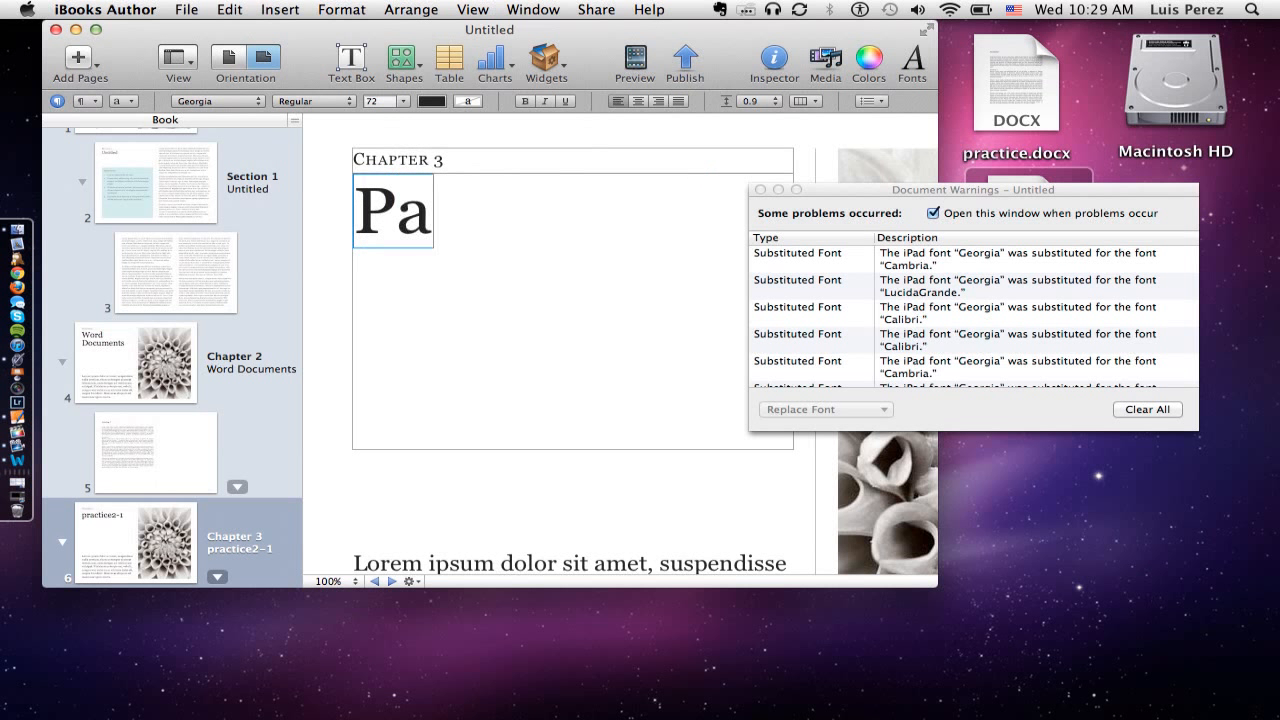
{"action": "type", "text": "ges Documents"}
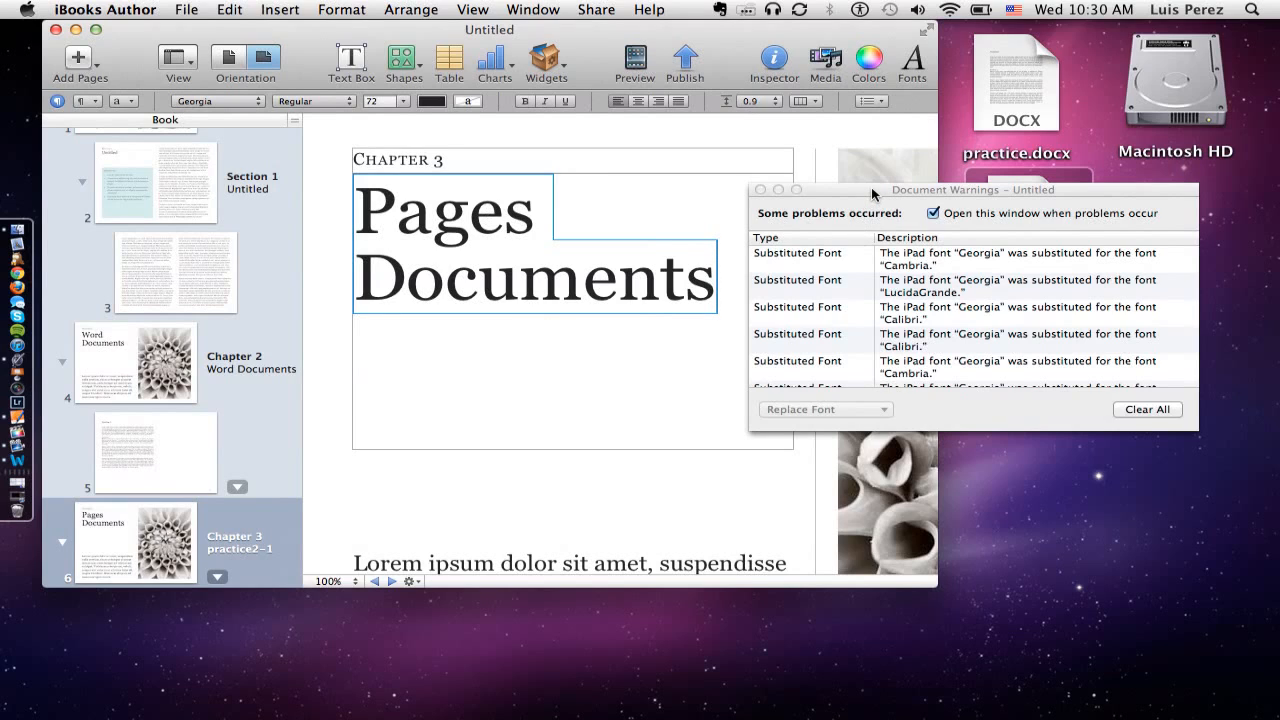
Close the document warnings window and open page 7, the text page of the Pages Documents chapter.
{"action": "left_click_drag", "start_coordinate": [873, 194], "coordinate": [837, 202]}
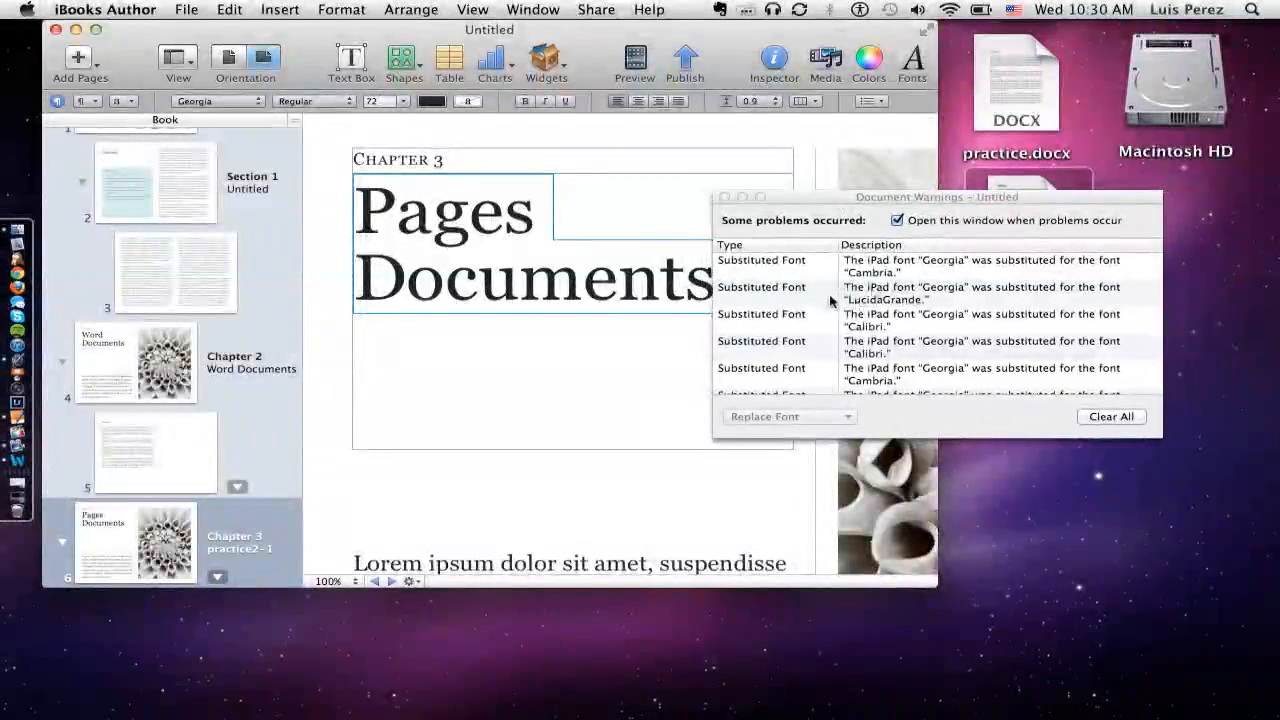
{"action": "left_click", "coordinate": [724, 198]}
{"action": "scroll", "coordinate": [207, 426], "scroll_direction": "down", "scroll_amount": 3}
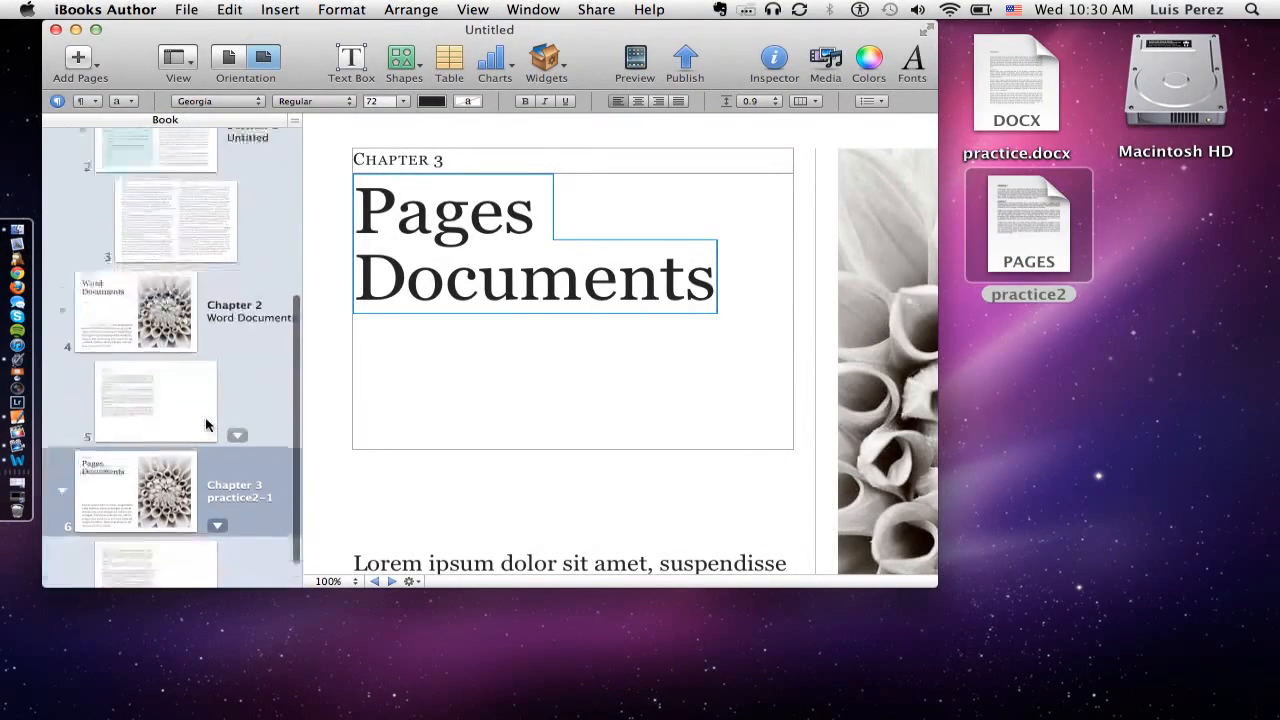
{"action": "left_click", "coordinate": [128, 517]}
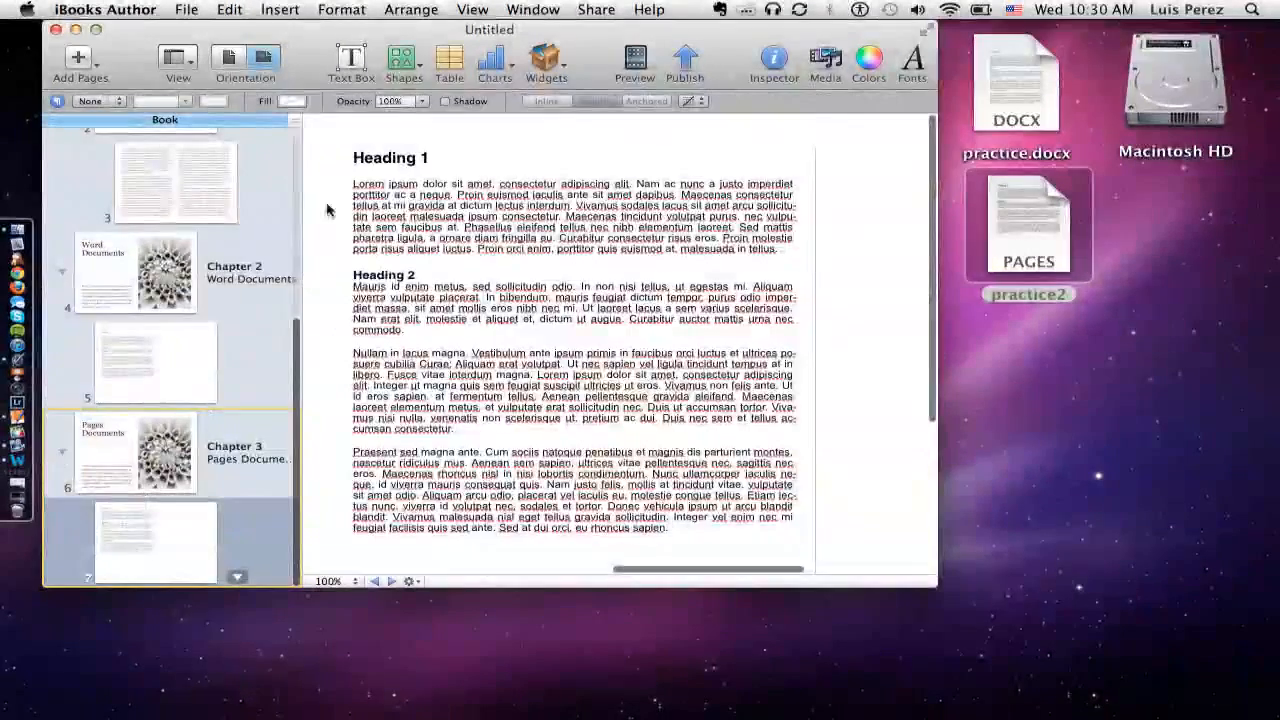
Change the font of all the text on page 7 to Arial and deselect the text.
{"action": "left_click", "coordinate": [418, 164]}
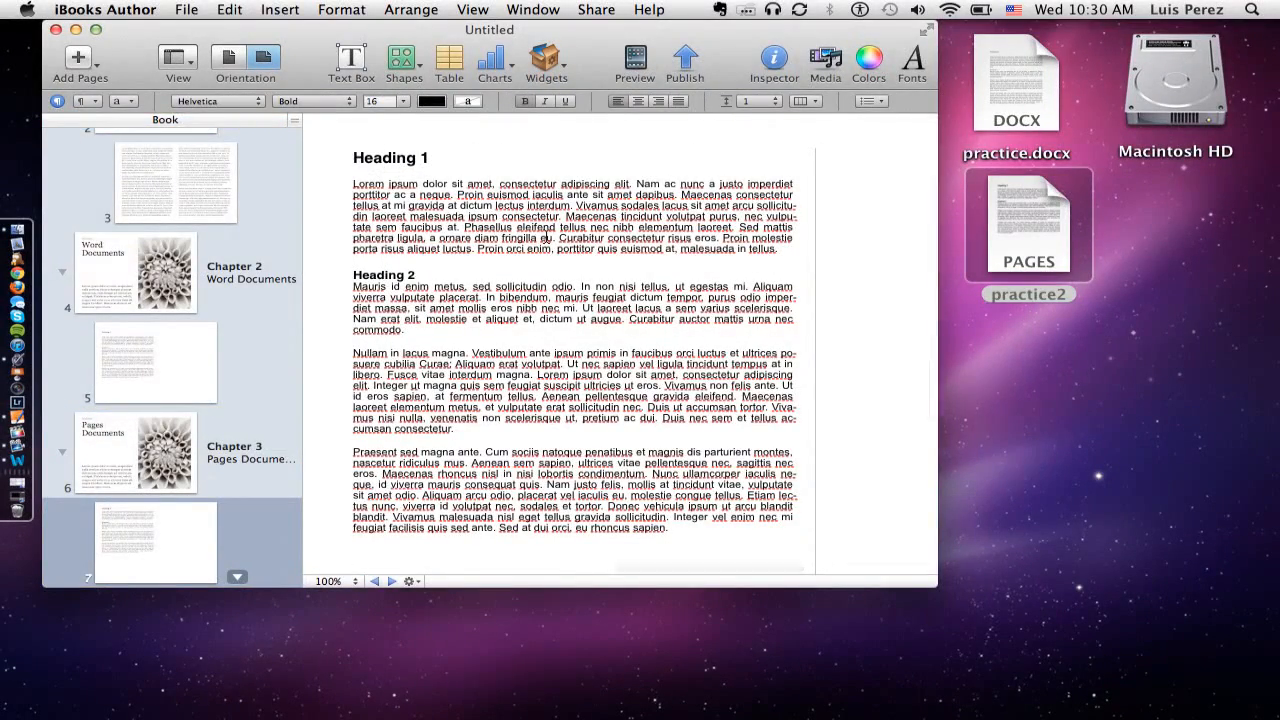
{"action": "key", "text": "super+a"}
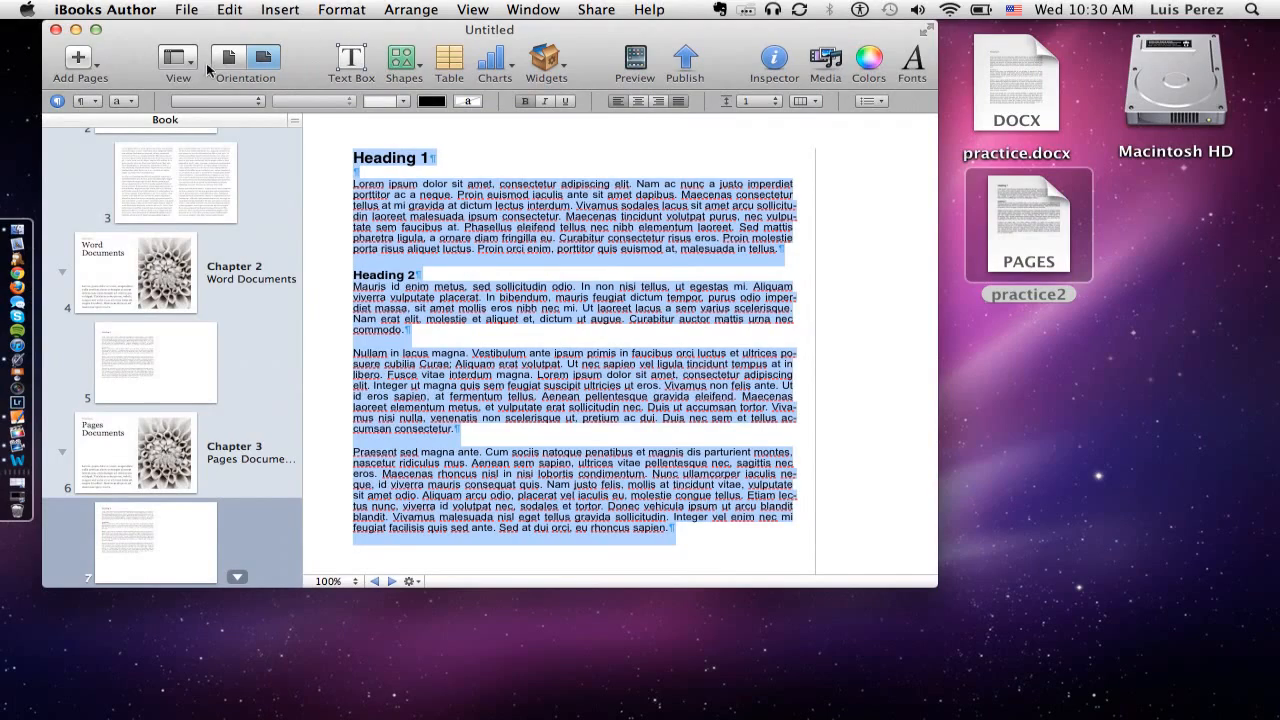
{"action": "left_click", "coordinate": [230, 101]}
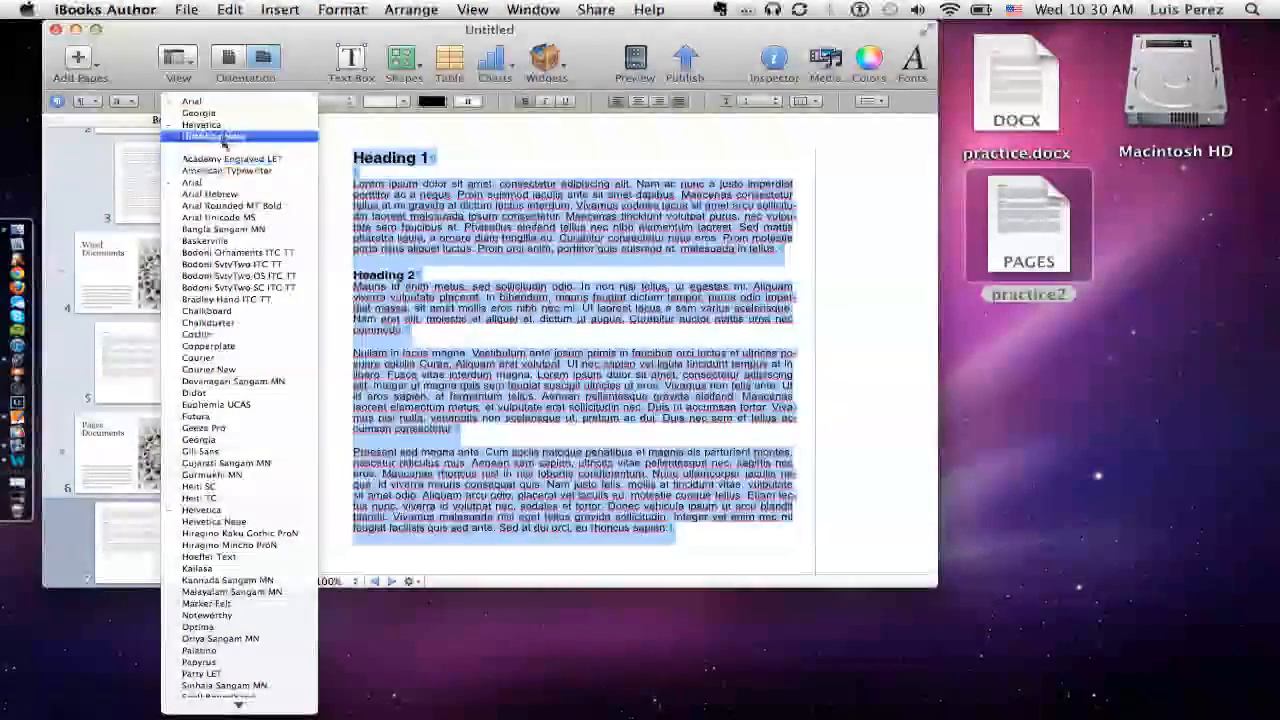
{"action": "left_click", "coordinate": [248, 190]}
{"action": "left_click", "coordinate": [576, 279]}
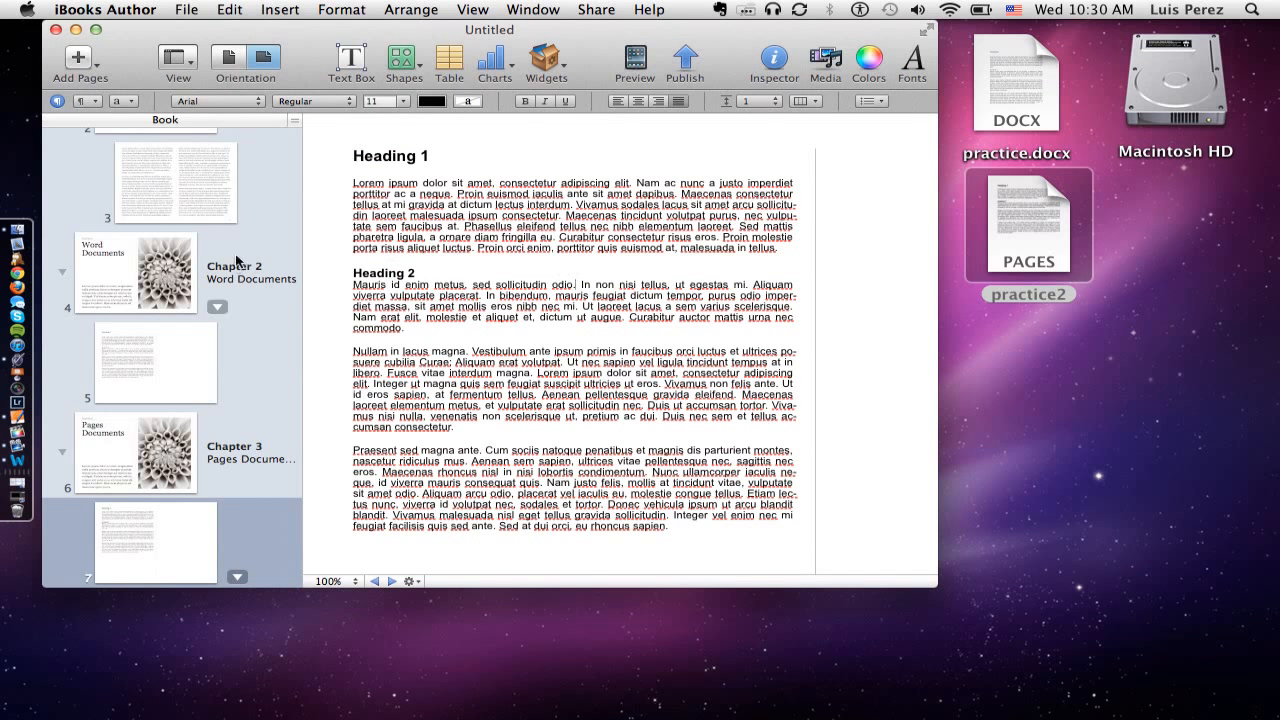
{"action": "left_click", "coordinate": [342, 235]}
{"action": "scroll", "coordinate": [351, 250], "scroll_direction": "left", "scroll_amount": 4}
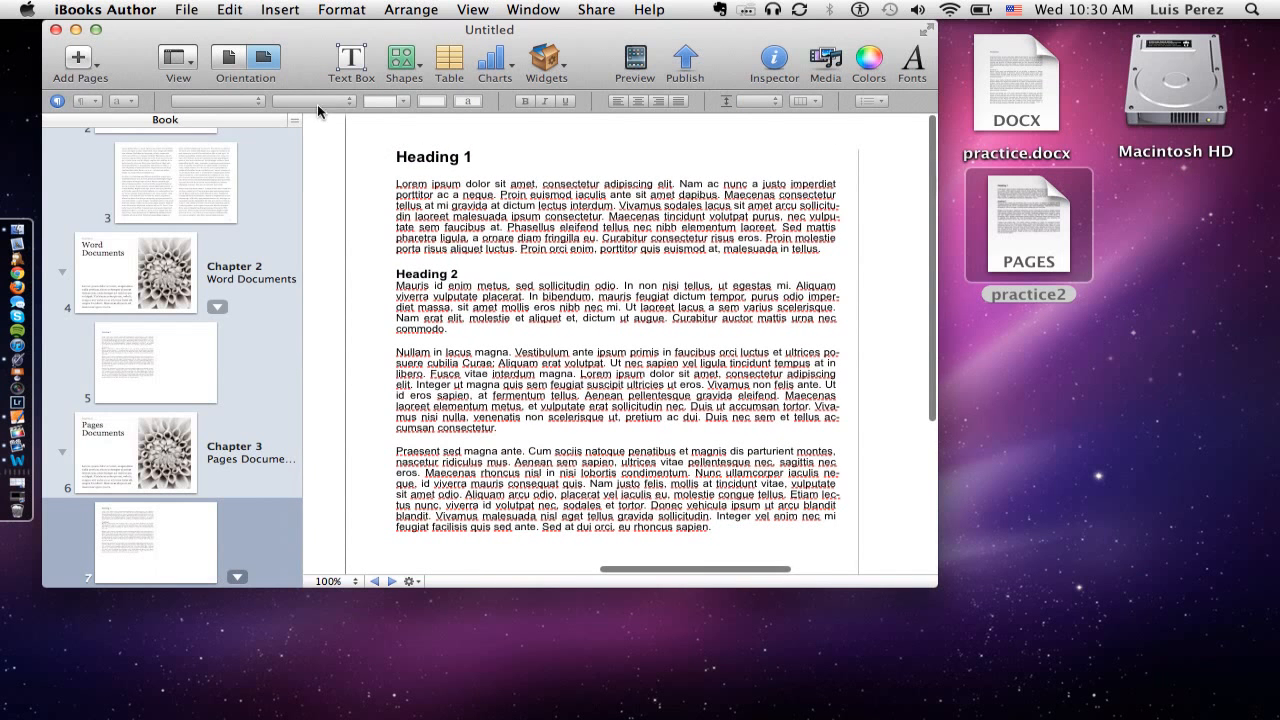
Move the book window toward the middle of the desktop, open Chapter 1, and look over the book's chapters and their pages.
{"action": "left_click_drag", "start_coordinate": [318, 35], "coordinate": [482, 22]}
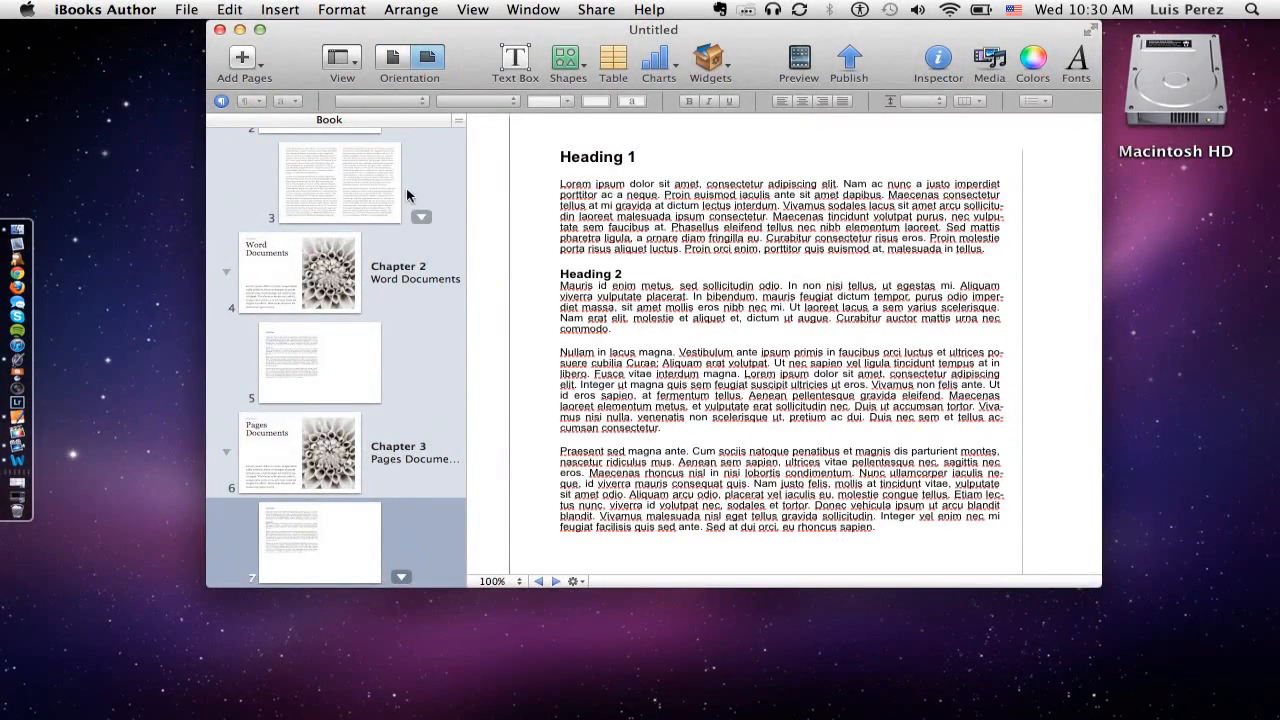
{"action": "scroll", "coordinate": [405, 200], "scroll_direction": "up", "scroll_amount": 10}
{"action": "left_click", "coordinate": [284, 226]}
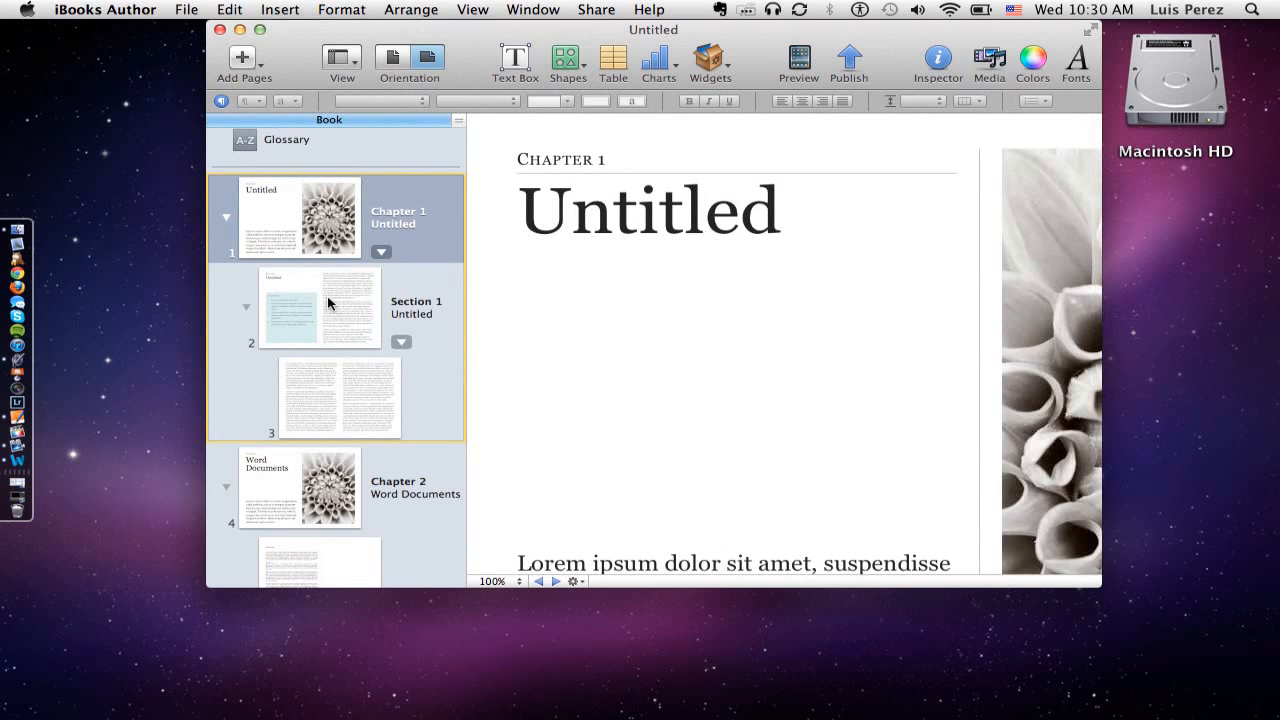
{"action": "scroll", "coordinate": [340, 362], "scroll_direction": "down", "scroll_amount": 5}
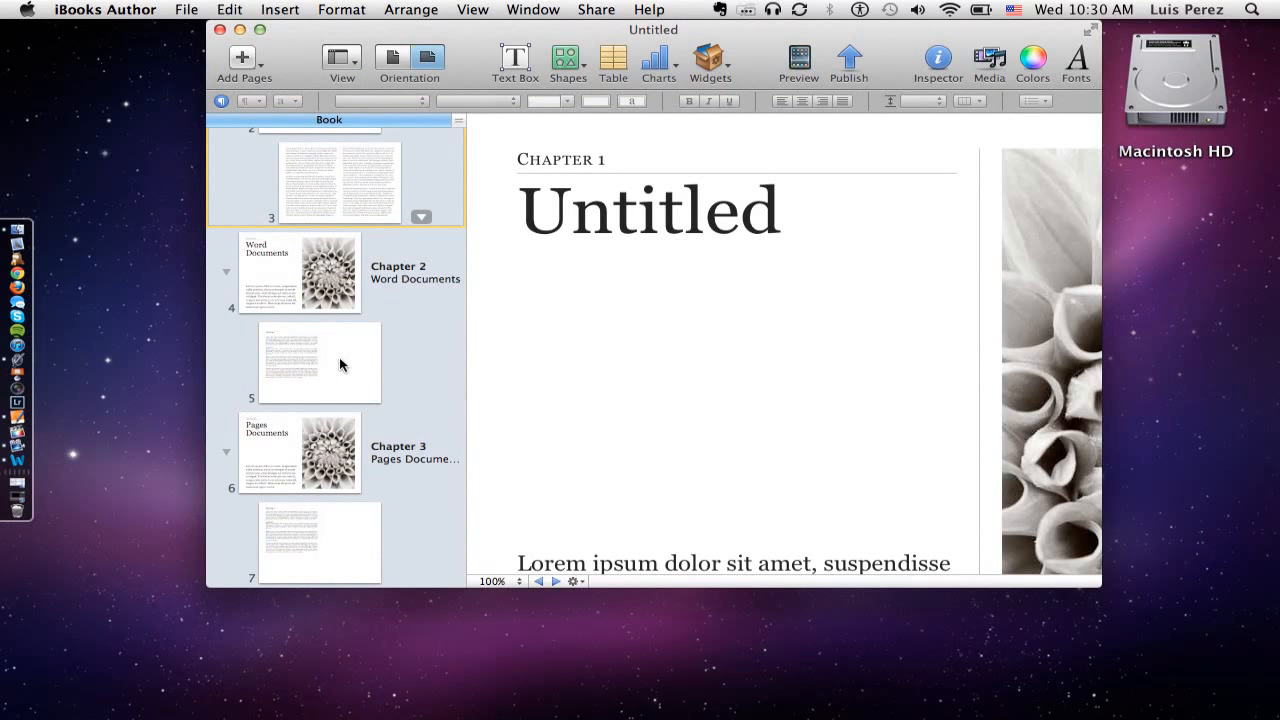
{"action": "left_click_drag", "start_coordinate": [500, 34], "coordinate": [496, 34]}
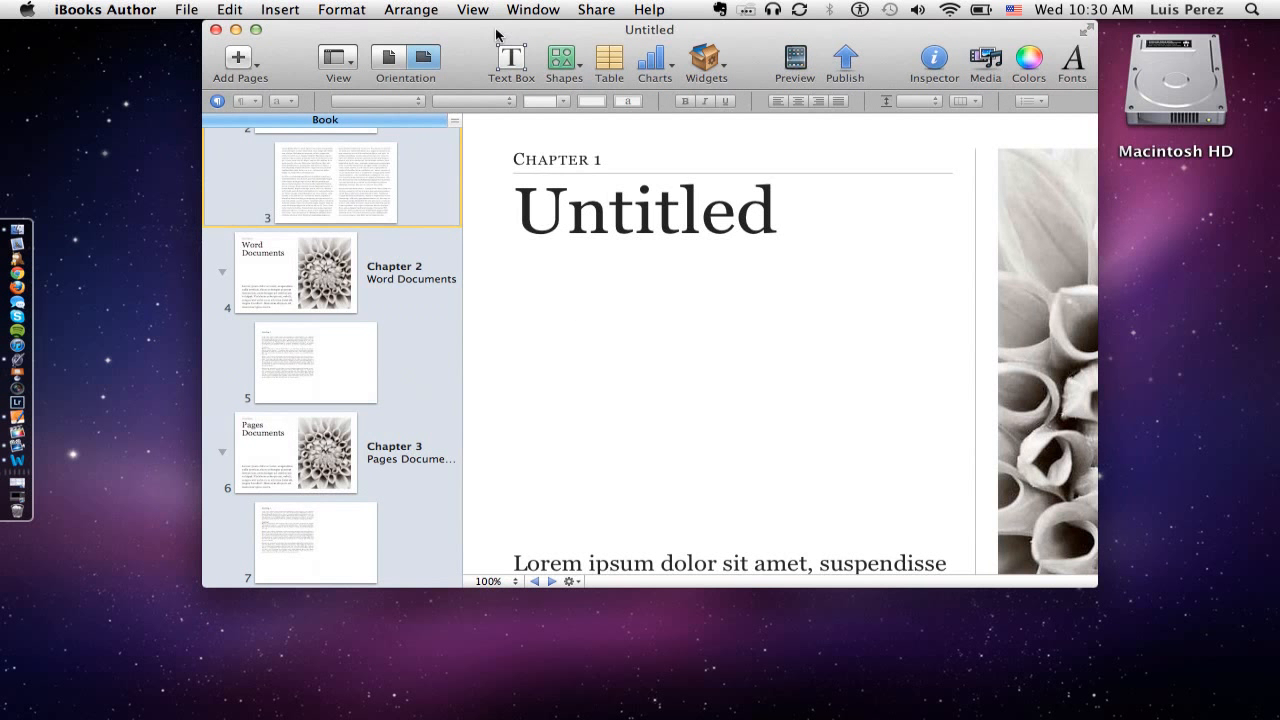